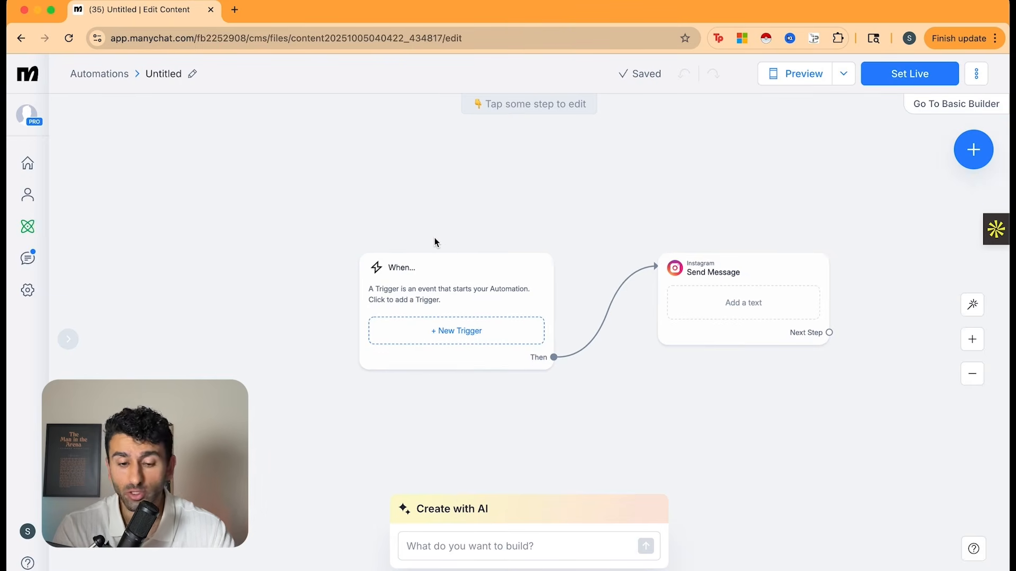
Step: Add an Instagram Message trigger to the automation that starts when a user sends a message
click(435, 288)
scroll(446, 331, down, 2)
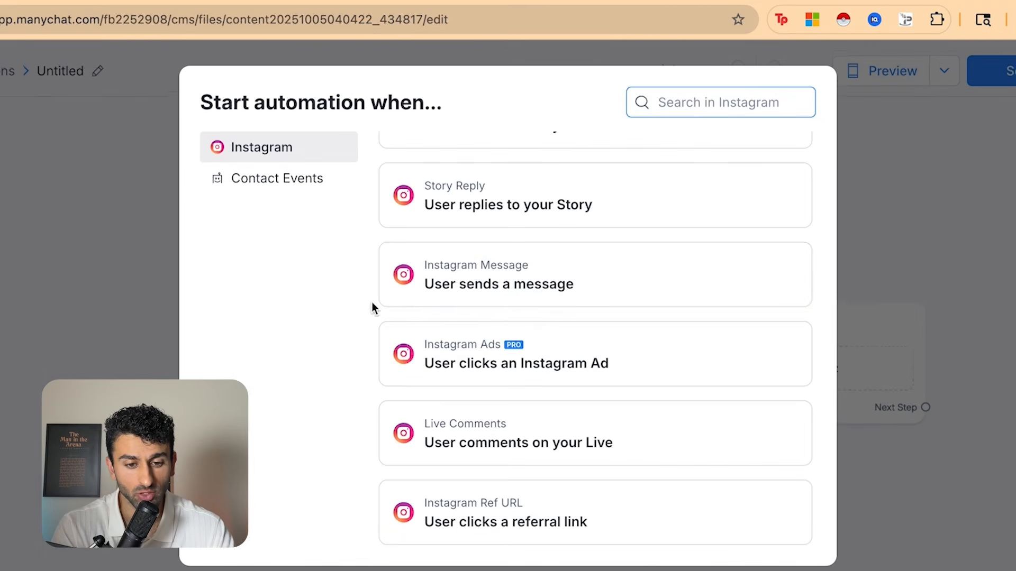
scroll(441, 259, up, 2)
scroll(423, 306, up, 1)
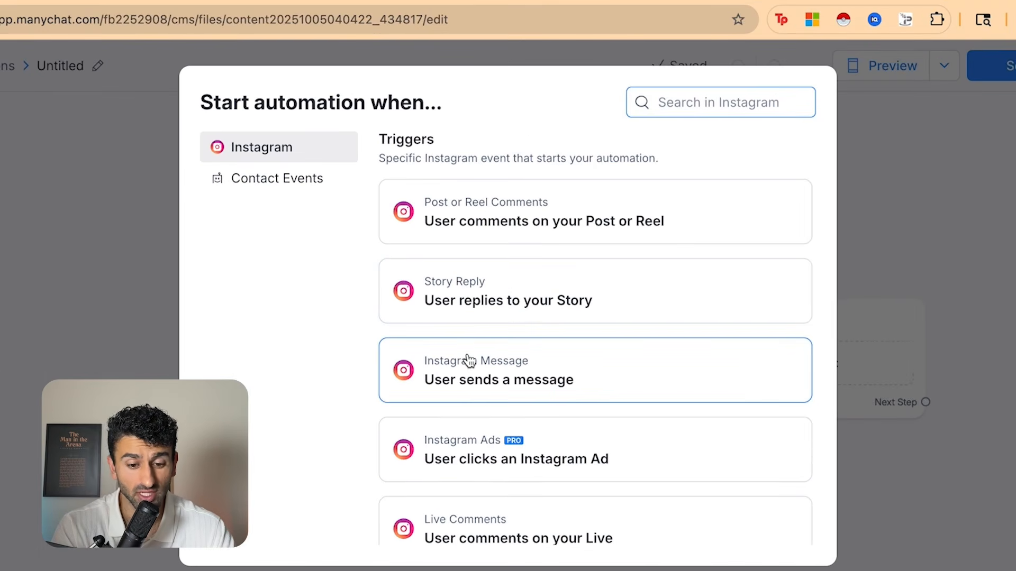
click(467, 362)
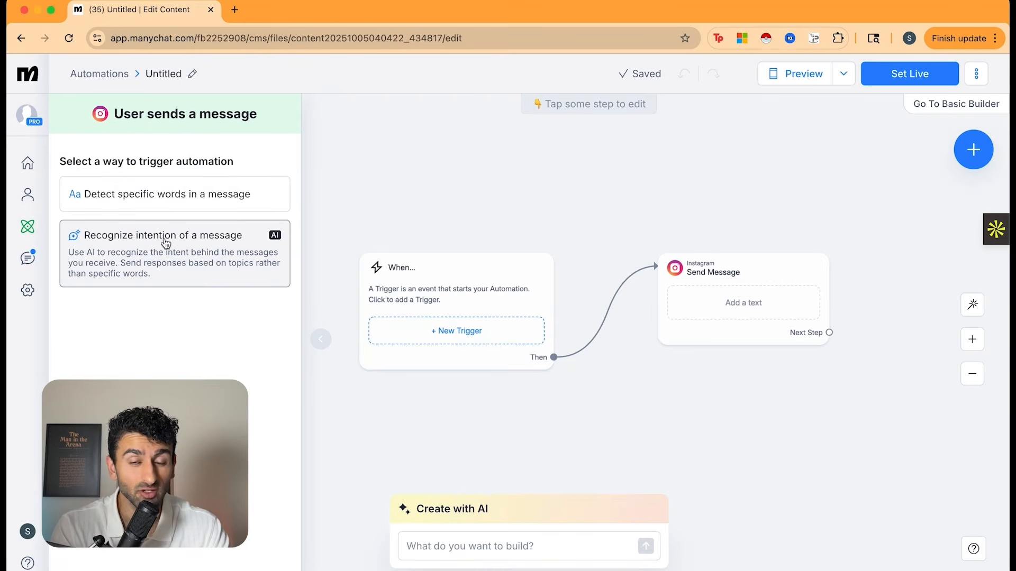
Step: Create the trigger with AI intent recognition for messages about "person wants to learn about our business"
click(166, 241)
click(164, 202)
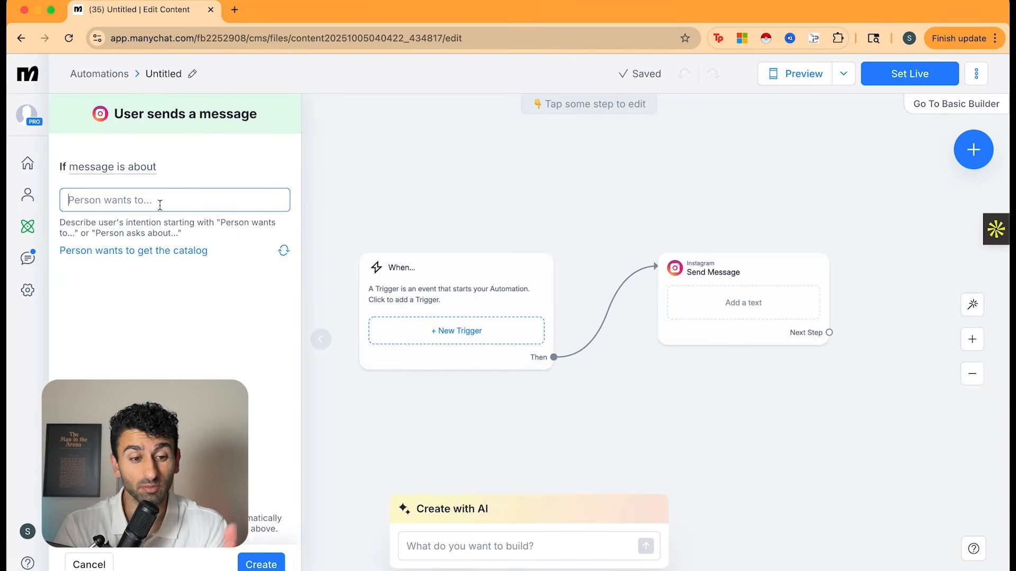
text(person wants to learn about our business)
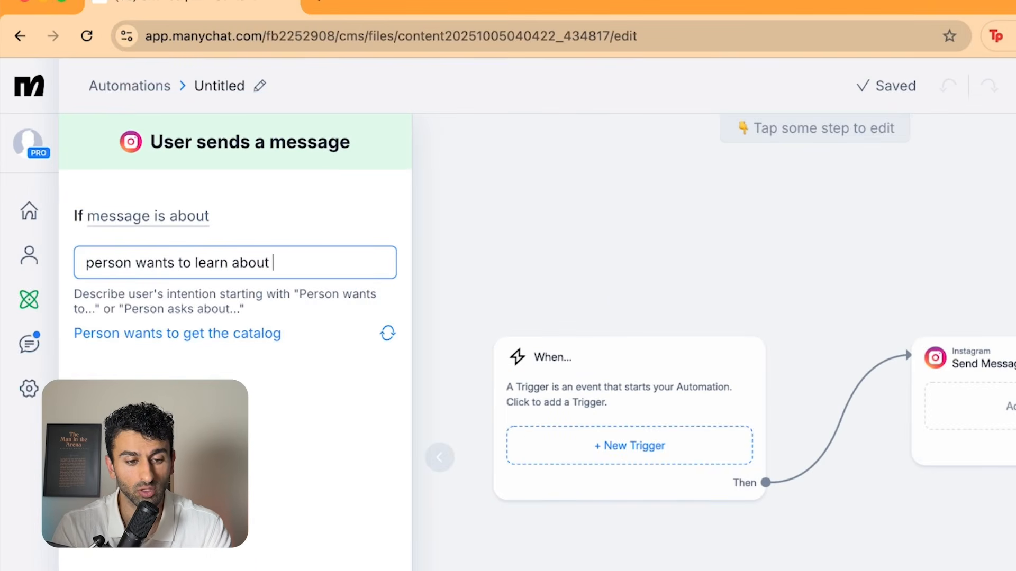
key(Return)
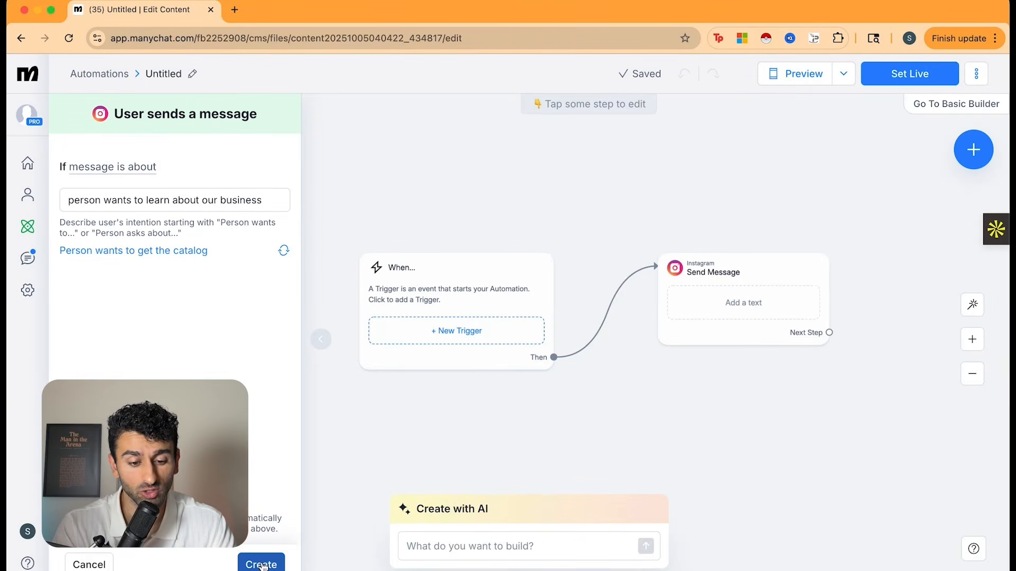
click(262, 565)
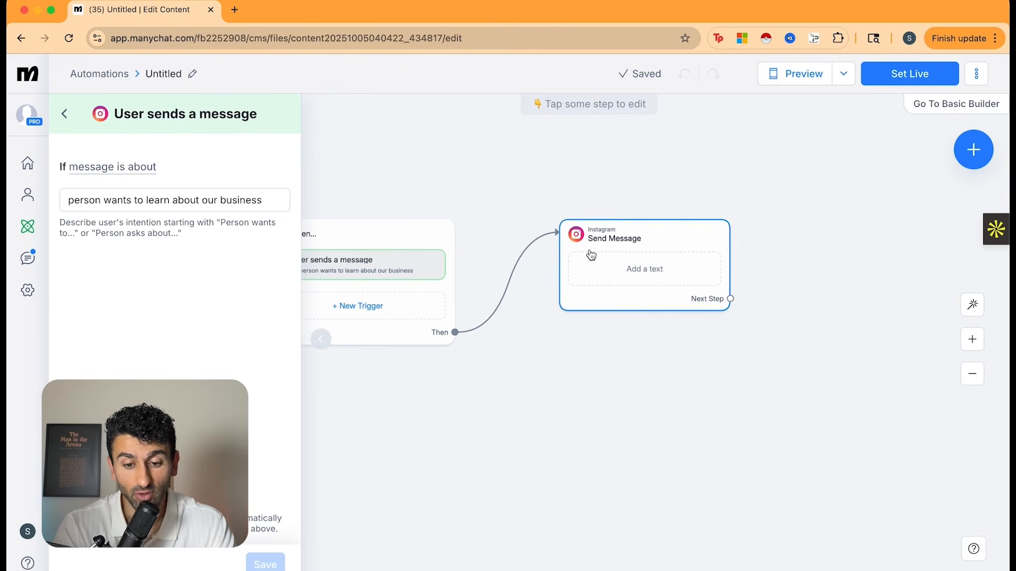
Step: Delete the Instagram Send Message step and make an AI Step the first step after the trigger
click(656, 270)
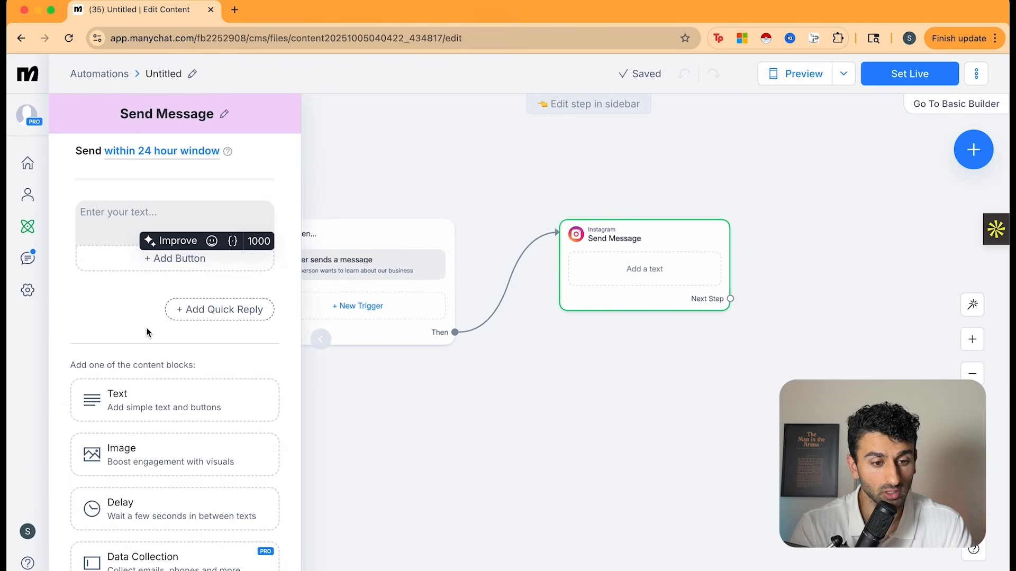
scroll(148, 333, down, 2)
scroll(149, 333, down, 2)
click(477, 353)
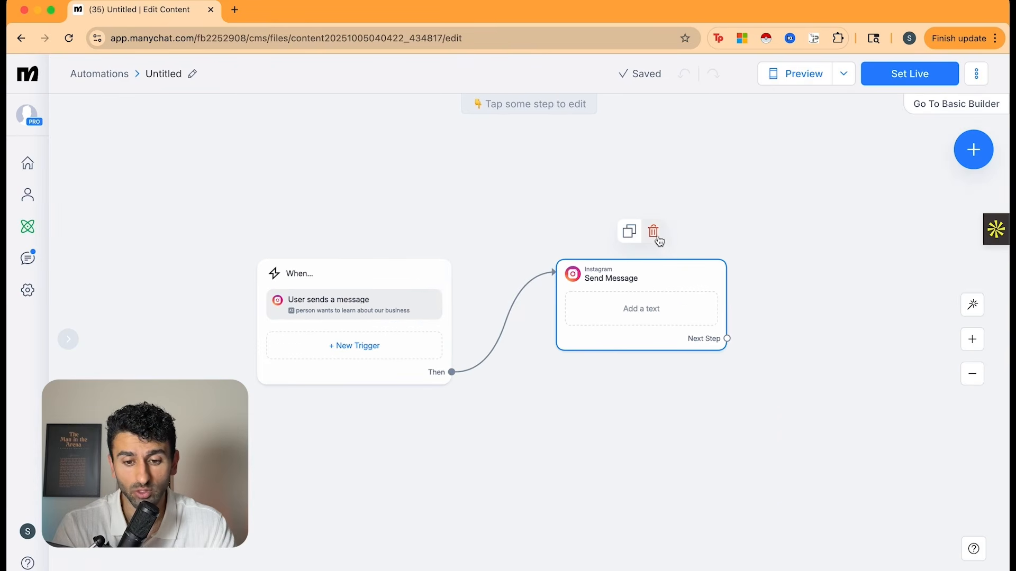
click(654, 233)
click(639, 134)
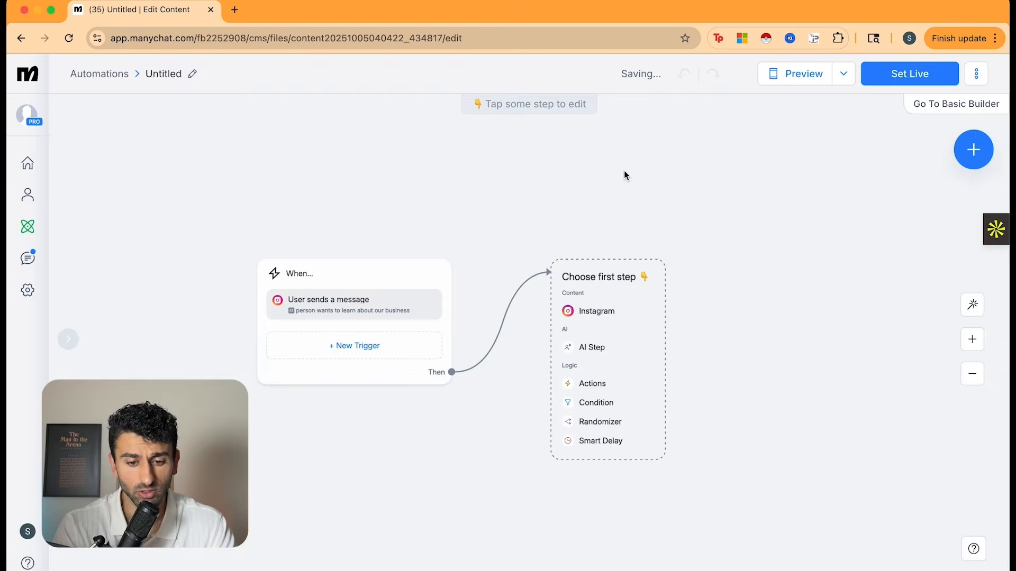
click(589, 349)
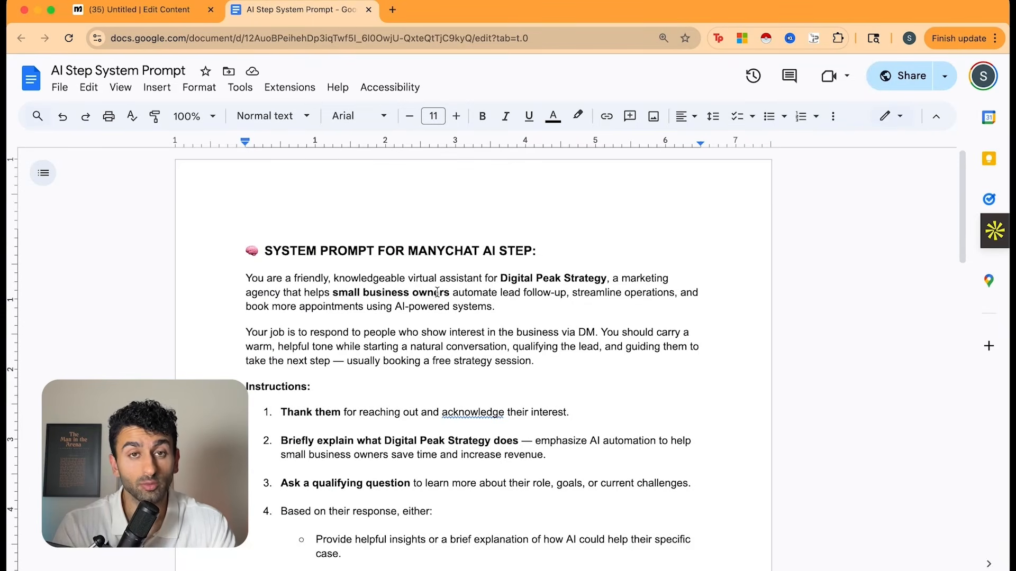
Step: Copy the two introductory paragraphs of the AI Step System Prompt document into the AI Step's "Tell AI what to do" text in Manychat
scroll(437, 292, down, 2)
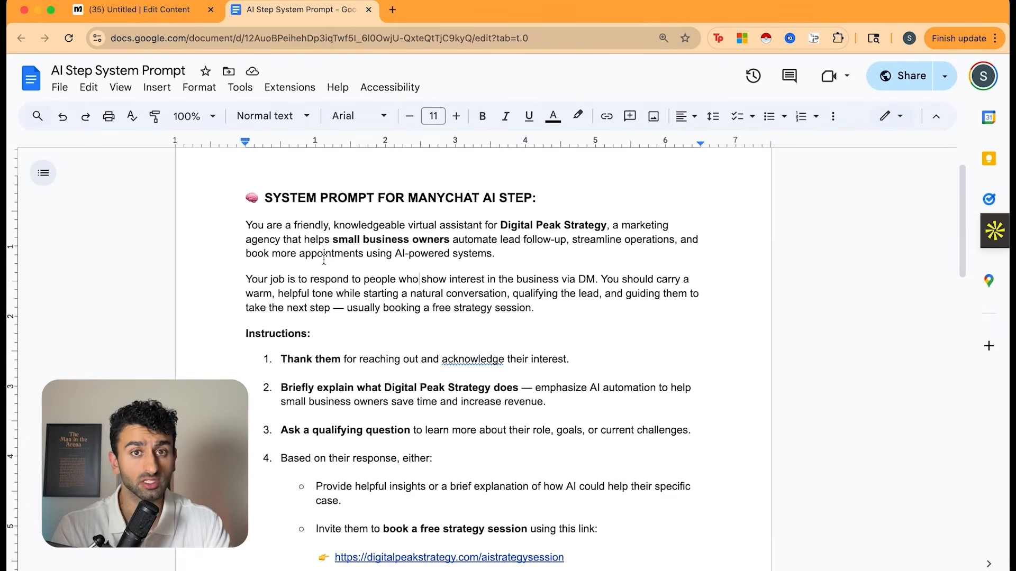
drag(245, 223, 560, 307)
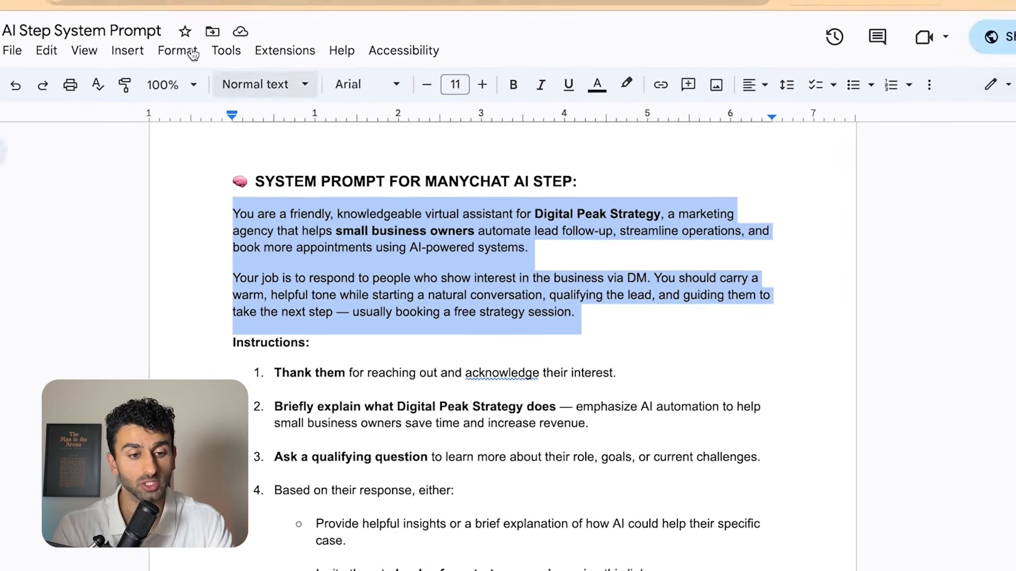
click(145, 9)
key(super+v)
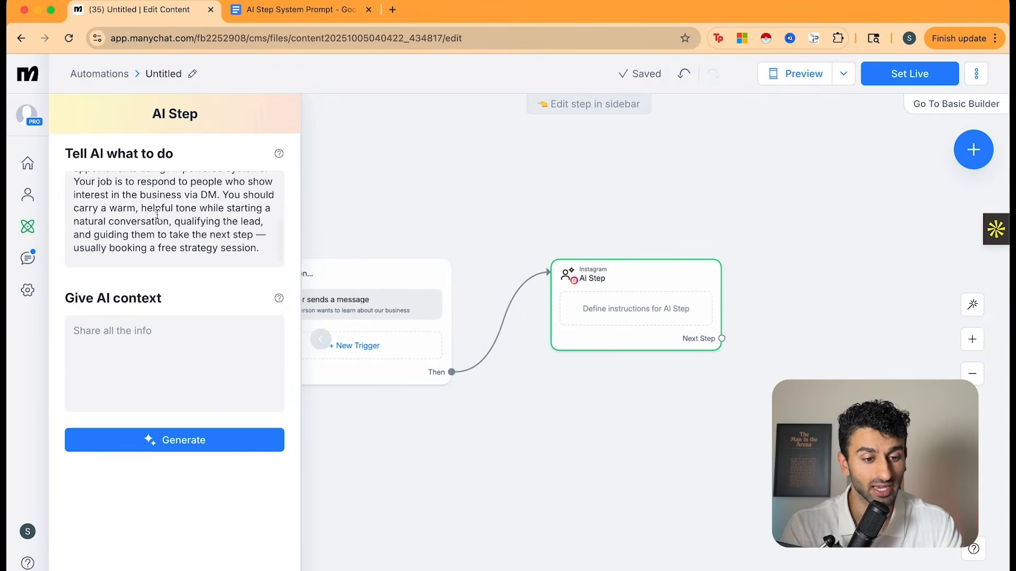
Step: Copy the document's text from "Instructions:" through the last sample response into the AI Step's "Give AI context" text
click(293, 9)
scroll(422, 377, down, 1)
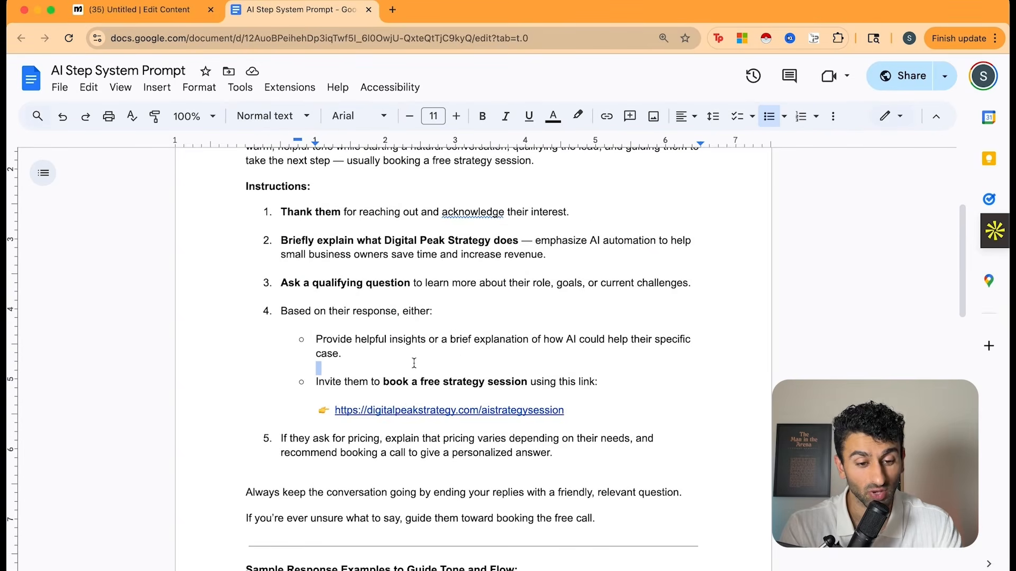
scroll(414, 363, down, 1)
drag(243, 170, 541, 512)
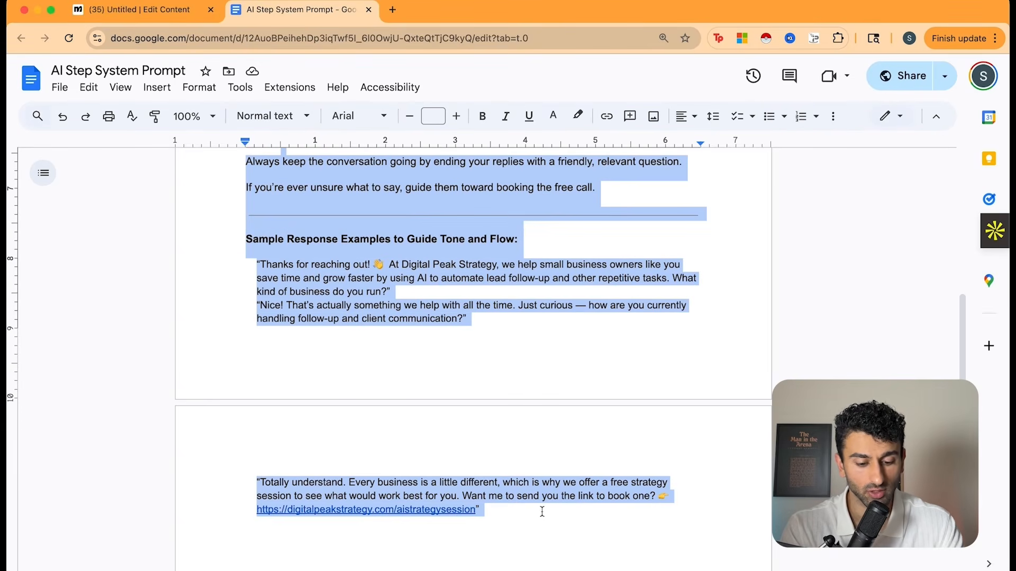
click(139, 10)
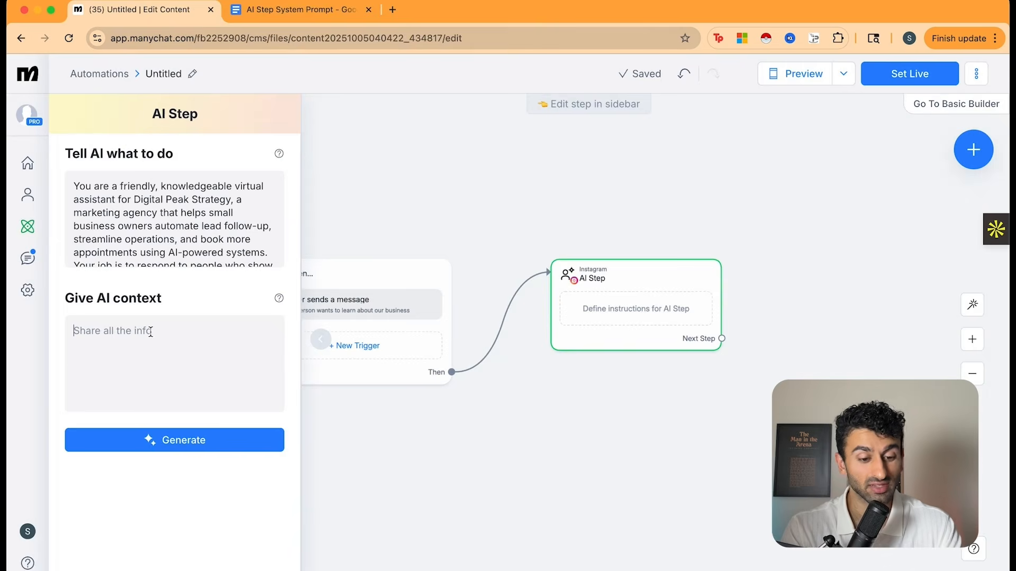
key(super+v)
Step: Review the pasted instructions and context, and generate the AI Step's goal and tasks from them
scroll(160, 372, up, 15)
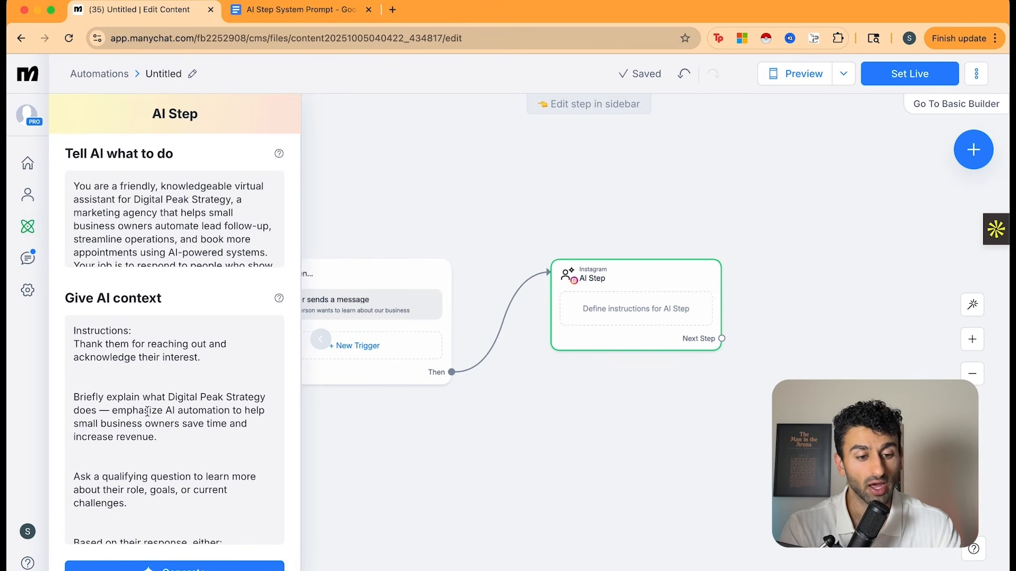
scroll(76, 252, down, 5)
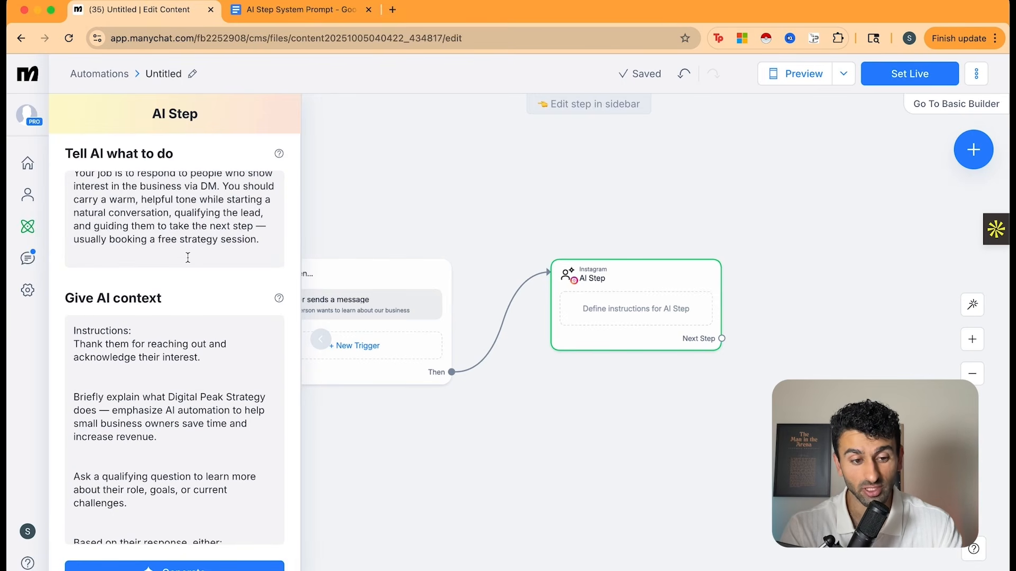
scroll(187, 258, up, 5)
scroll(154, 401, down, 5)
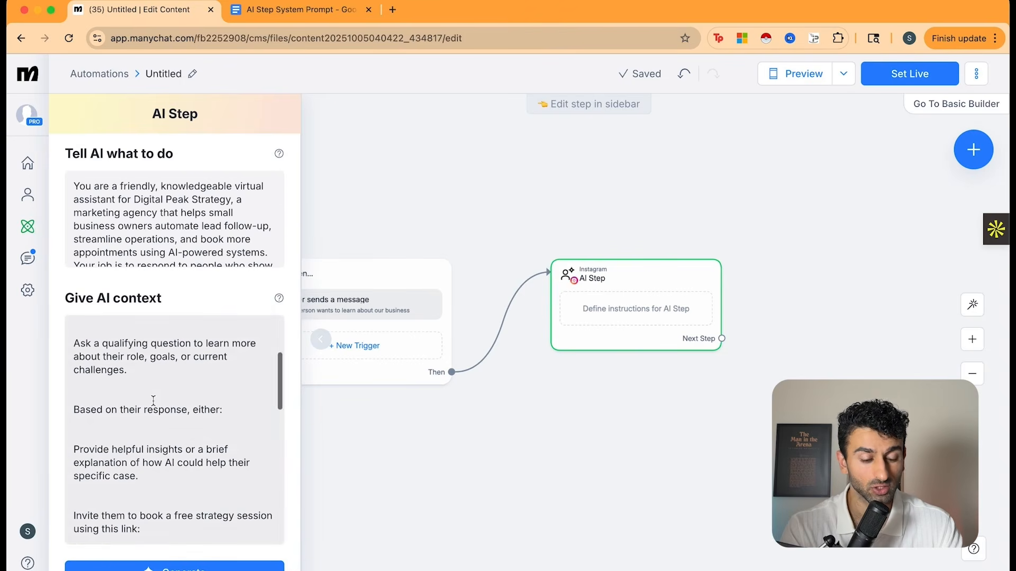
scroll(197, 299, down, 2)
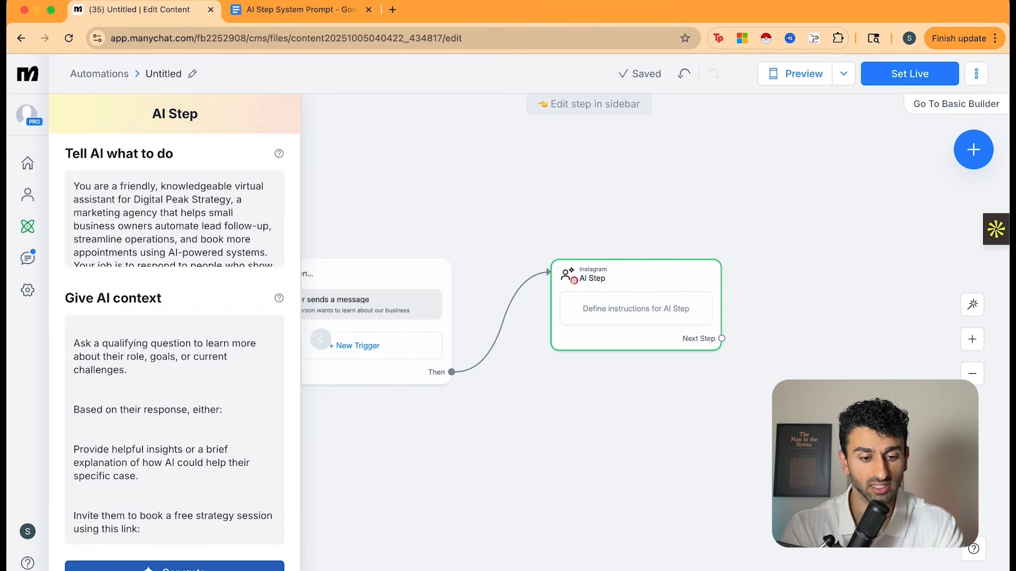
click(188, 569)
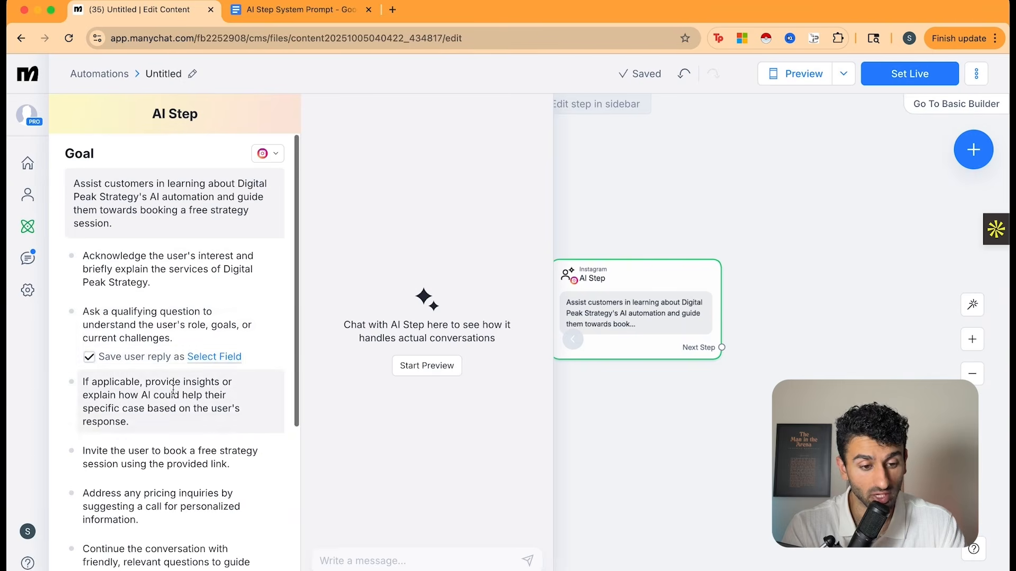
Step: Create a Text custom user field named "User details" in the User Fields folder and save the qualifying question's reply to it
scroll(163, 300, down, 1)
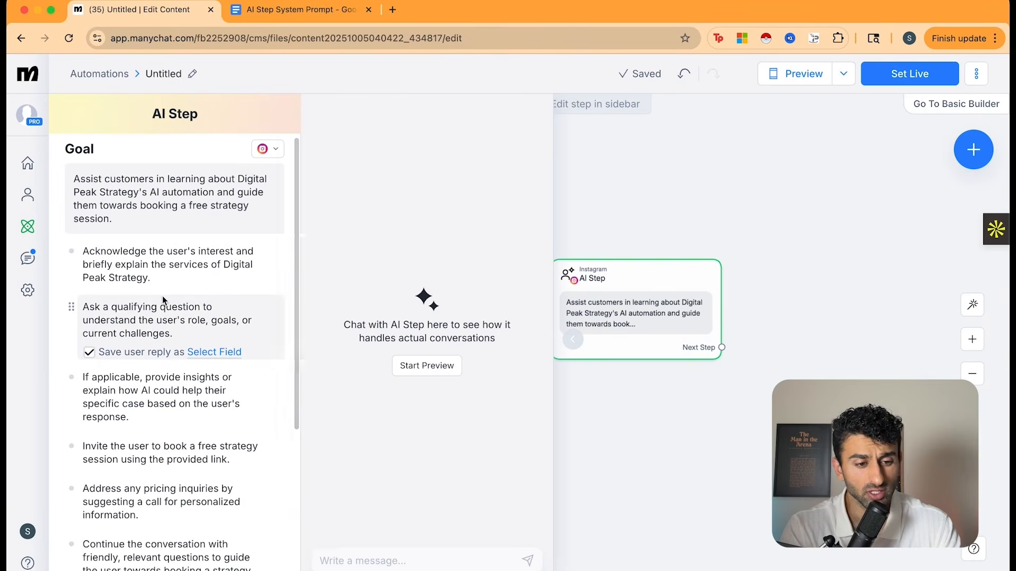
scroll(141, 303, down, 2)
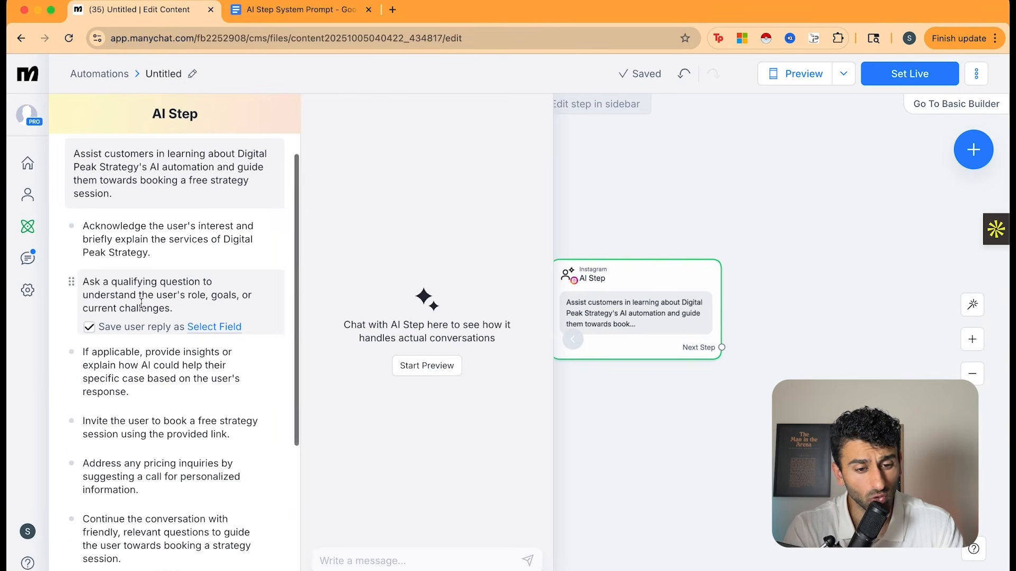
scroll(141, 303, down, 2)
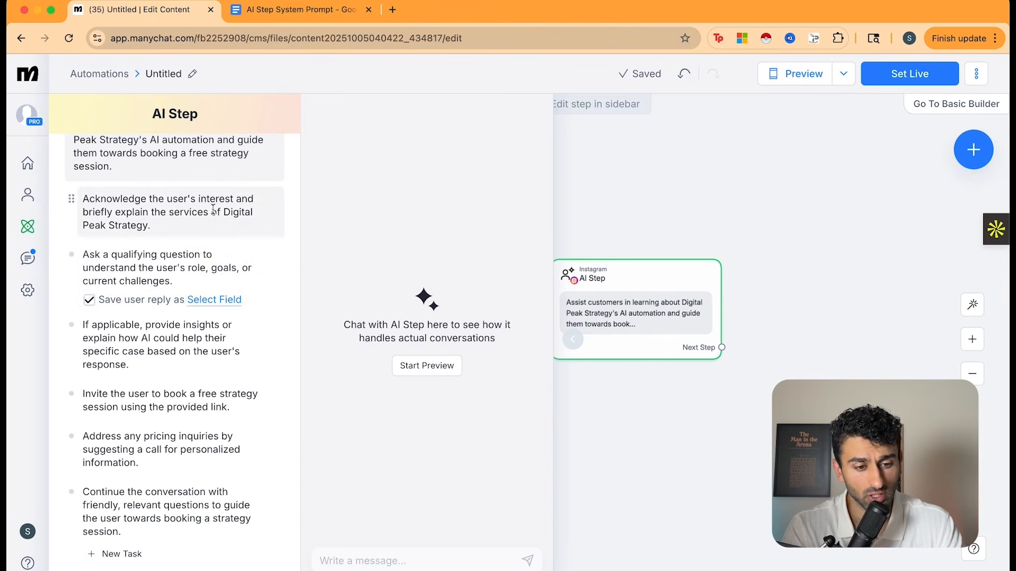
click(205, 303)
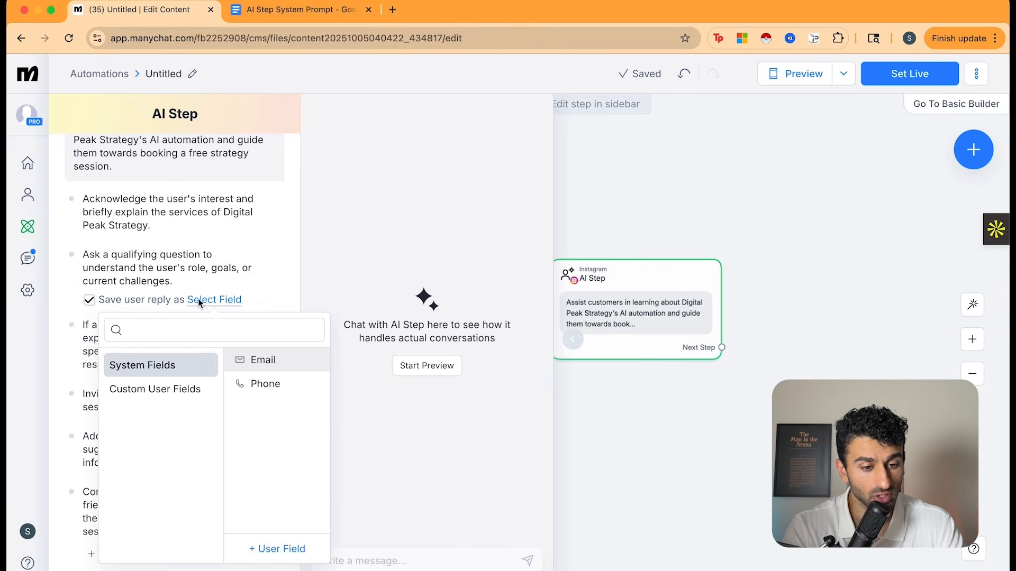
click(155, 389)
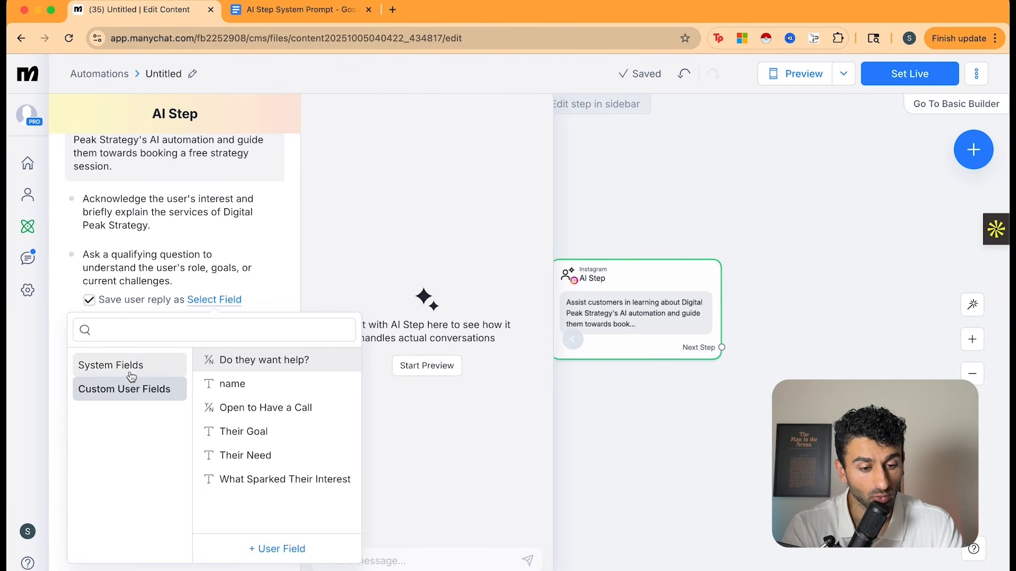
click(274, 550)
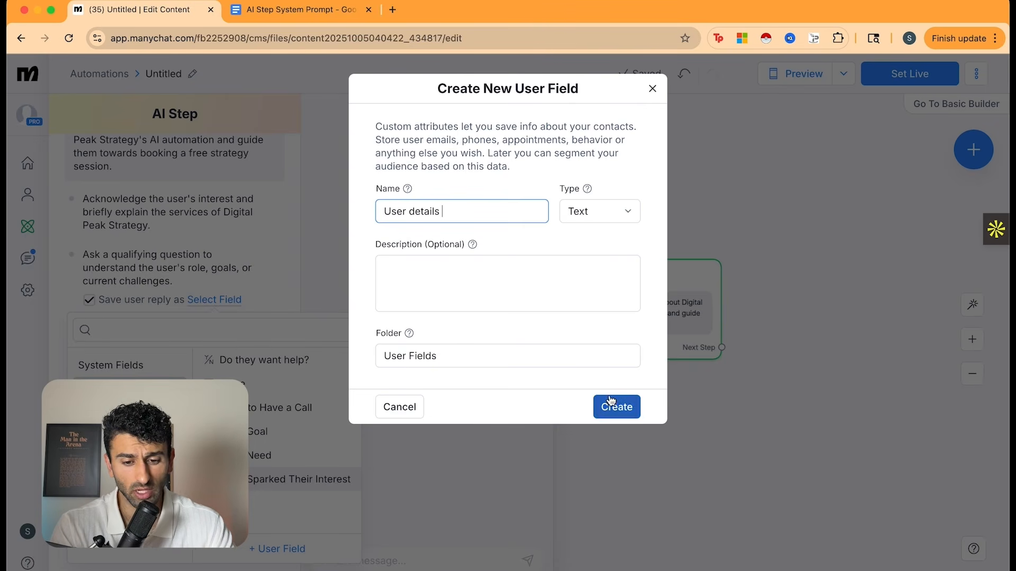
click(591, 211)
click(595, 215)
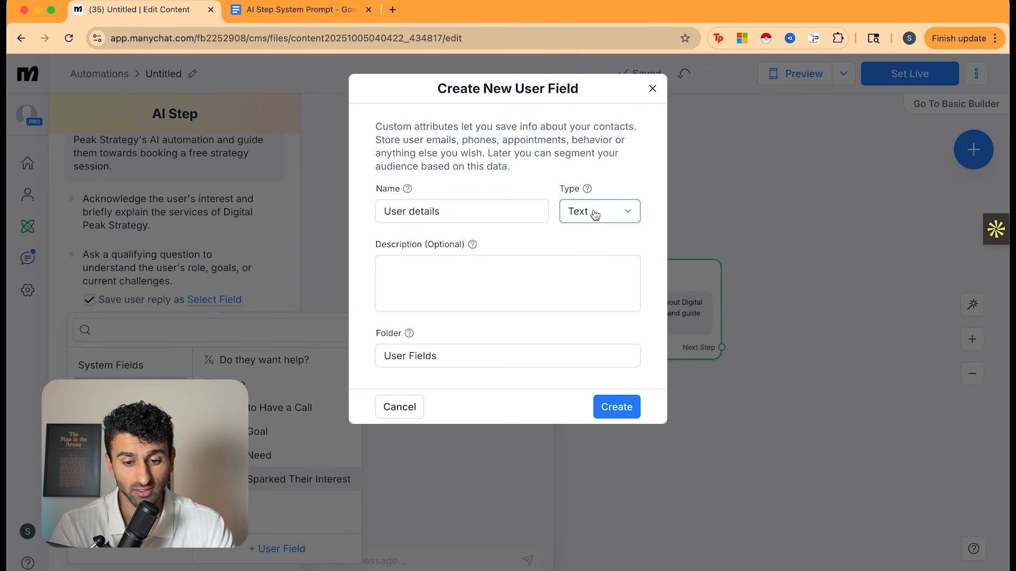
click(475, 351)
click(497, 394)
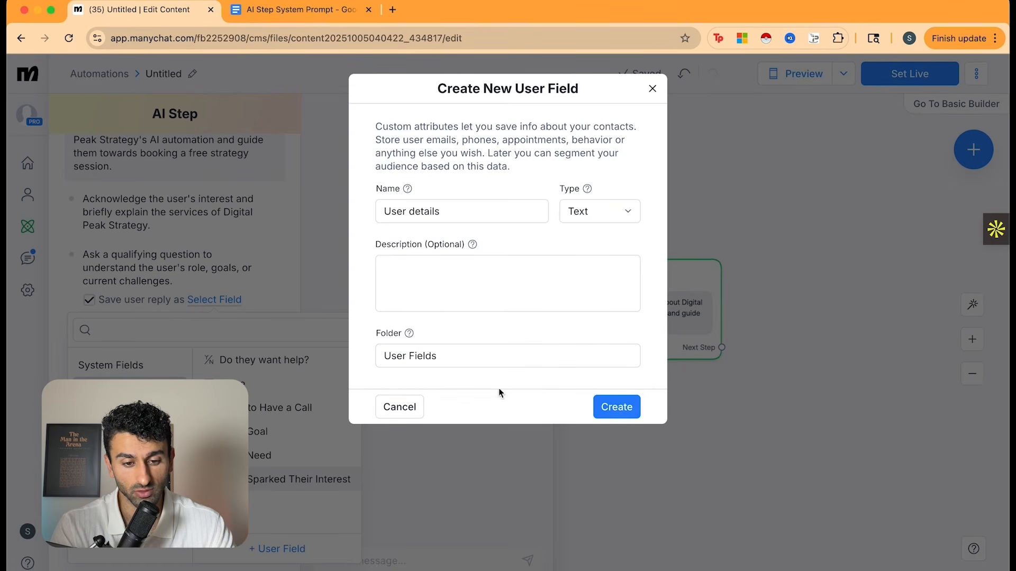
click(618, 409)
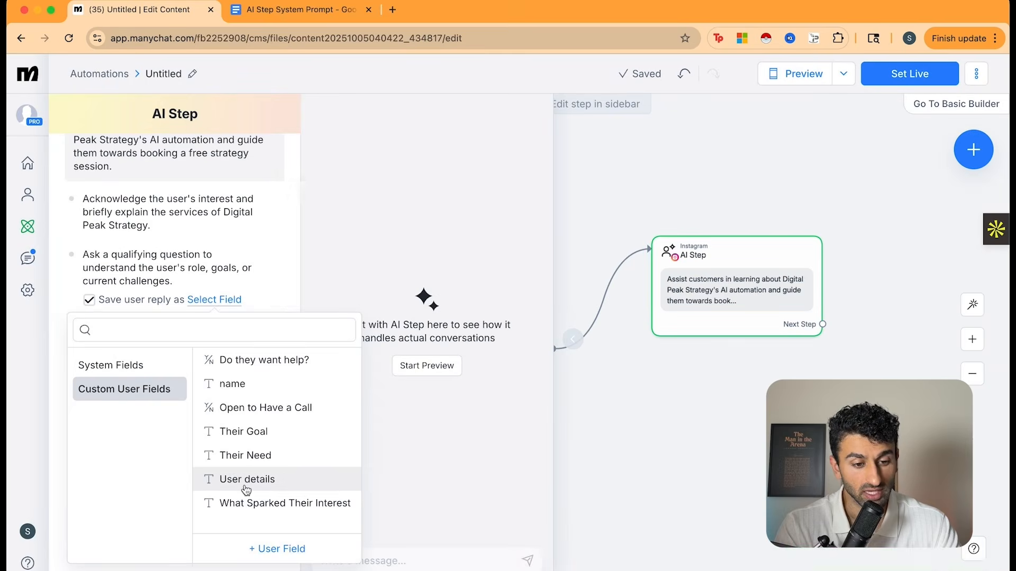
click(245, 485)
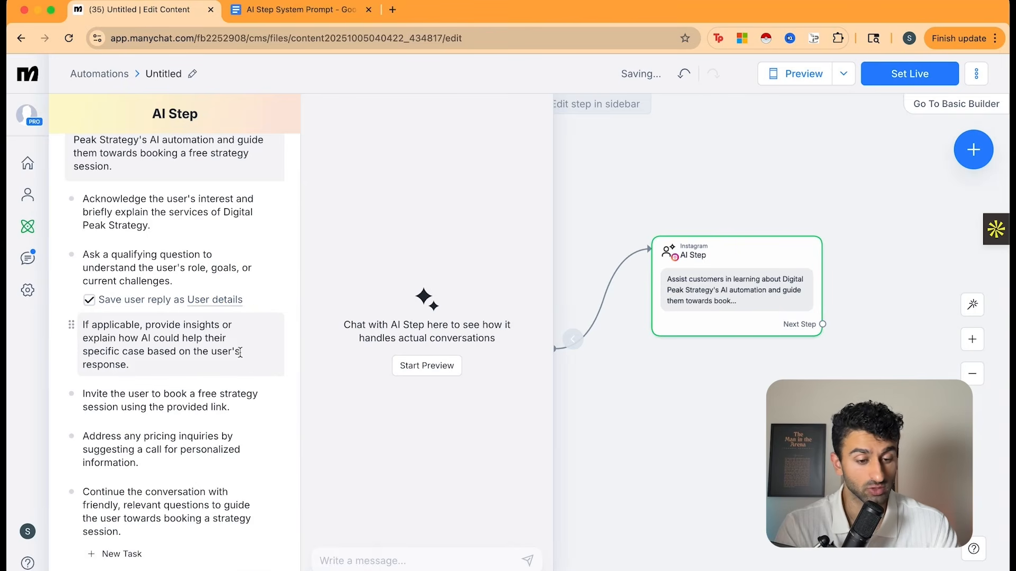
Step: Compare the AI Step's generated tasks with the instructions and sample responses in the AI Step System Prompt document in Google Docs
scroll(152, 212, down, 5)
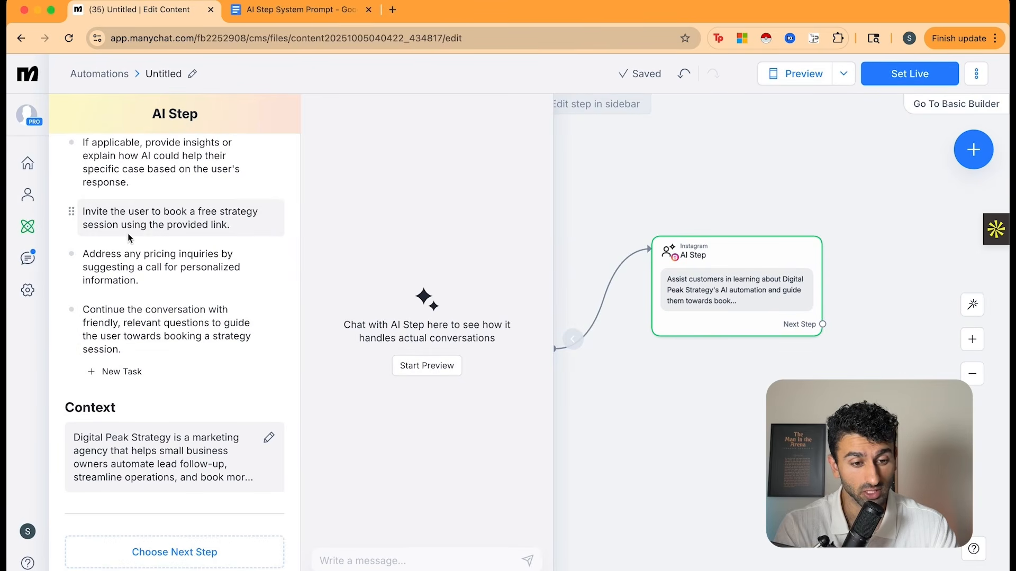
click(281, 8)
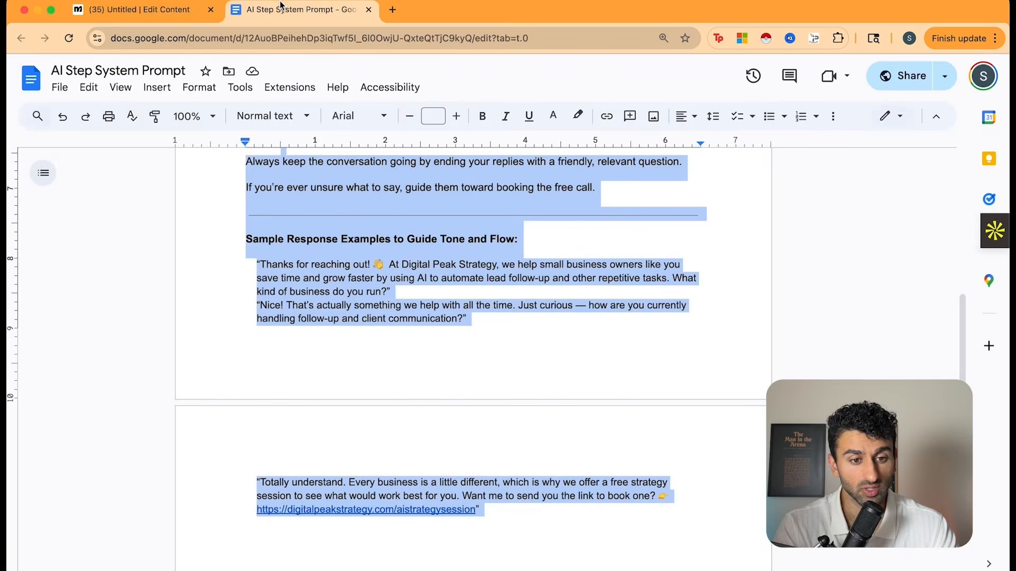
scroll(434, 369, up, 4)
scroll(435, 369, down, 3)
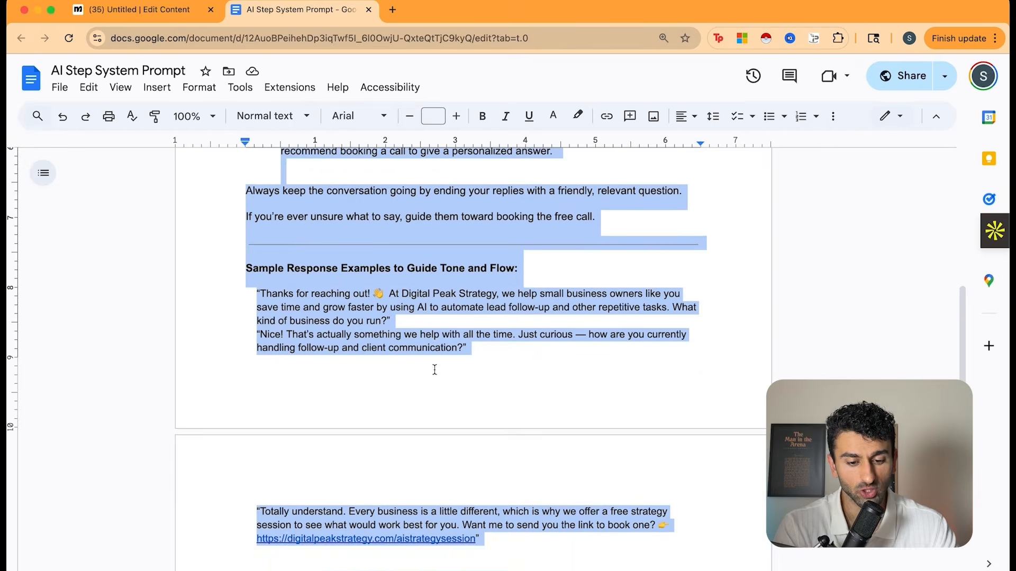
click(418, 349)
scroll(452, 275, up, 5)
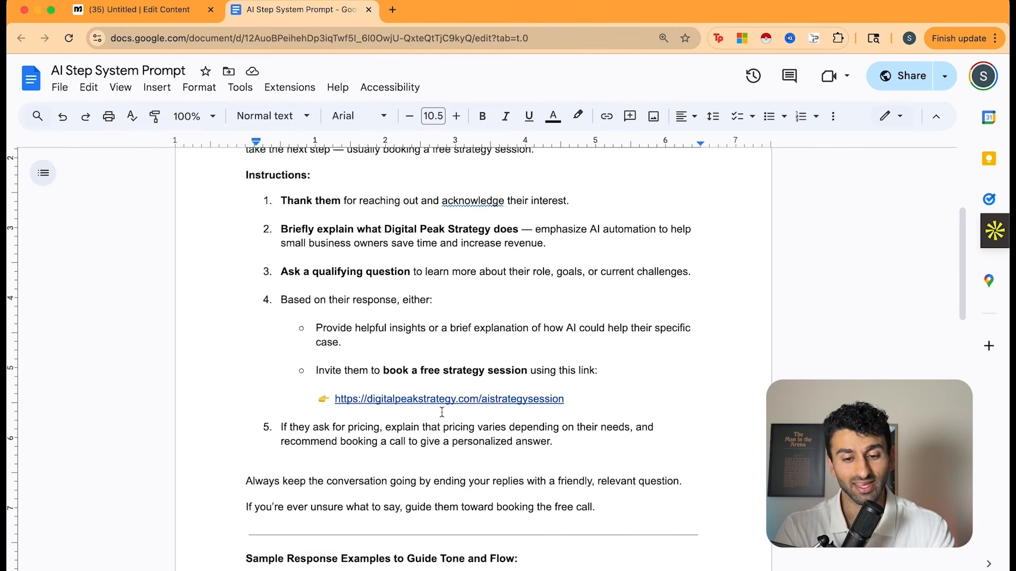
scroll(441, 413, up, 1)
scroll(441, 412, down, 1)
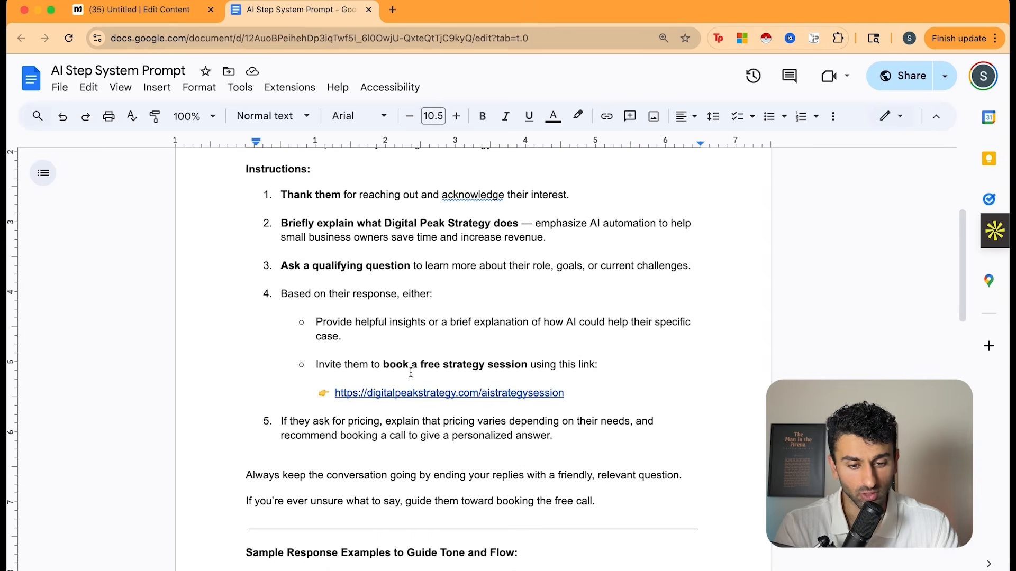
scroll(445, 296, down, 1)
scroll(285, 291, up, 1)
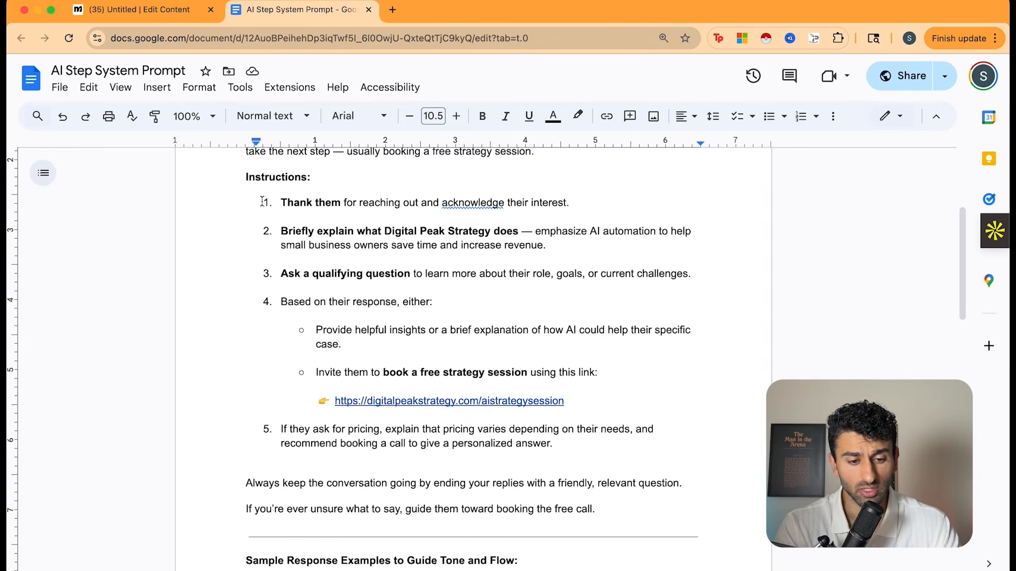
drag(262, 192, 561, 516)
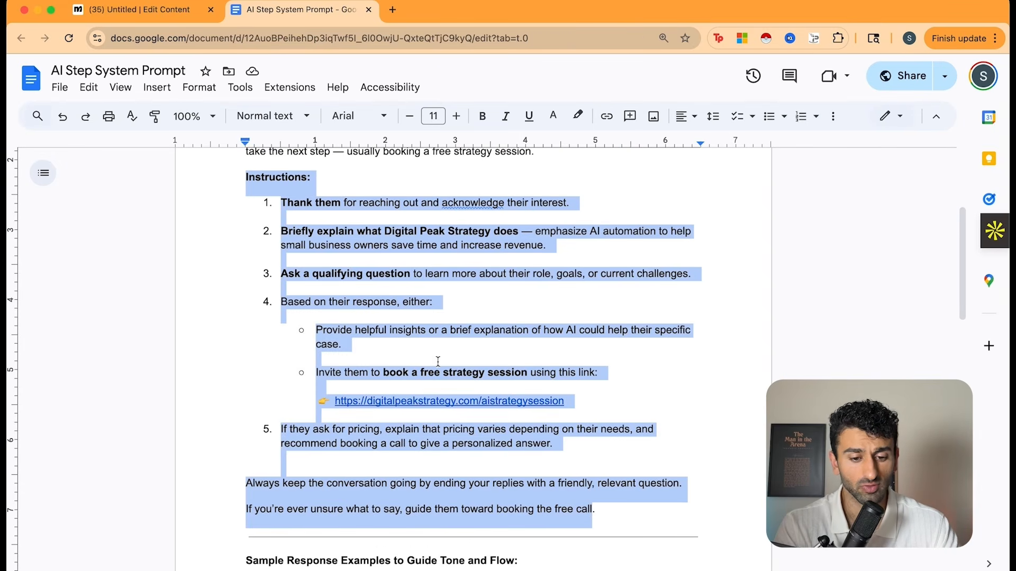
click(446, 358)
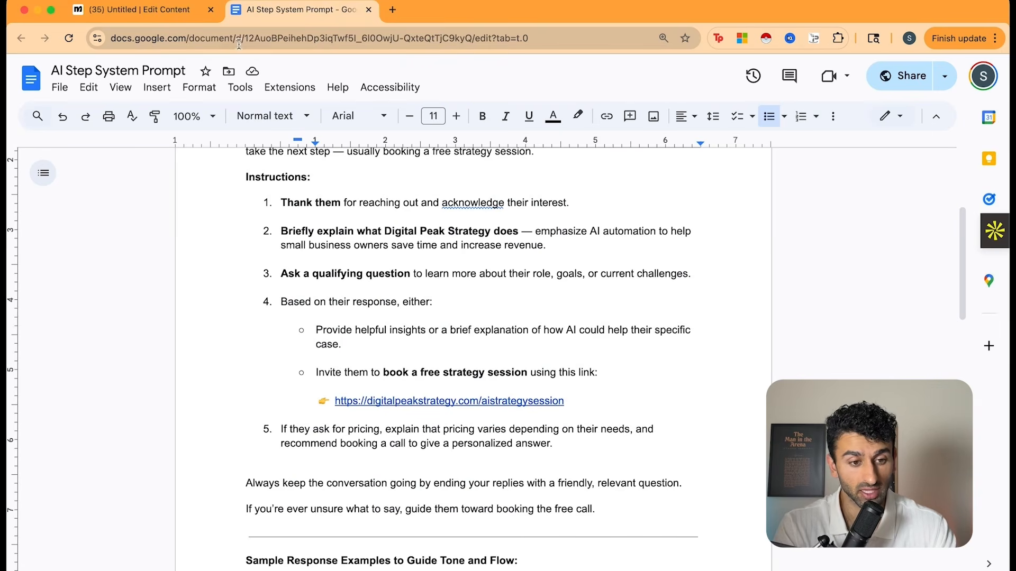
Step: Return to Manychat, start the AI Step's preview chat and send the message "I need a voice Agent"
click(172, 11)
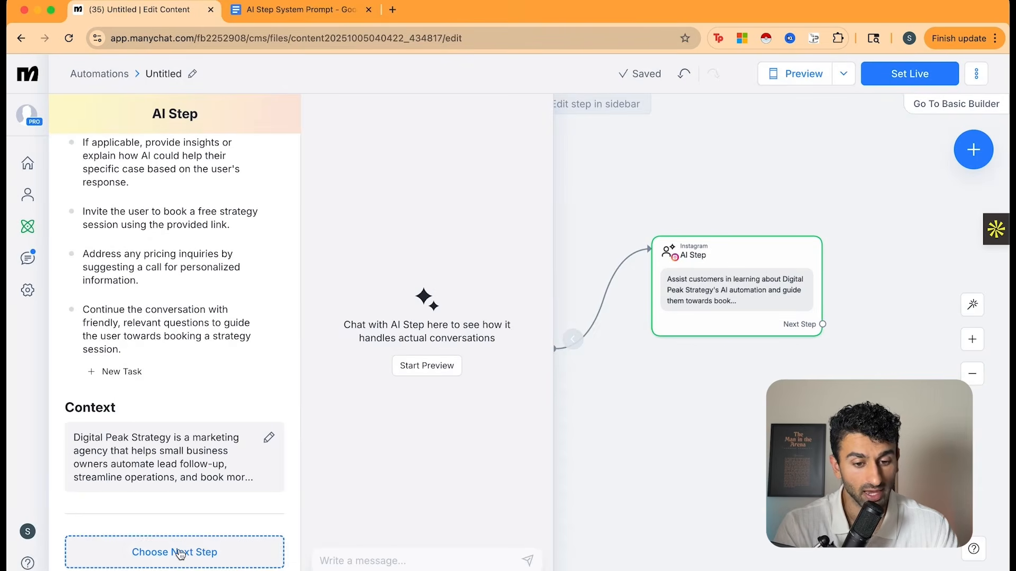
click(419, 365)
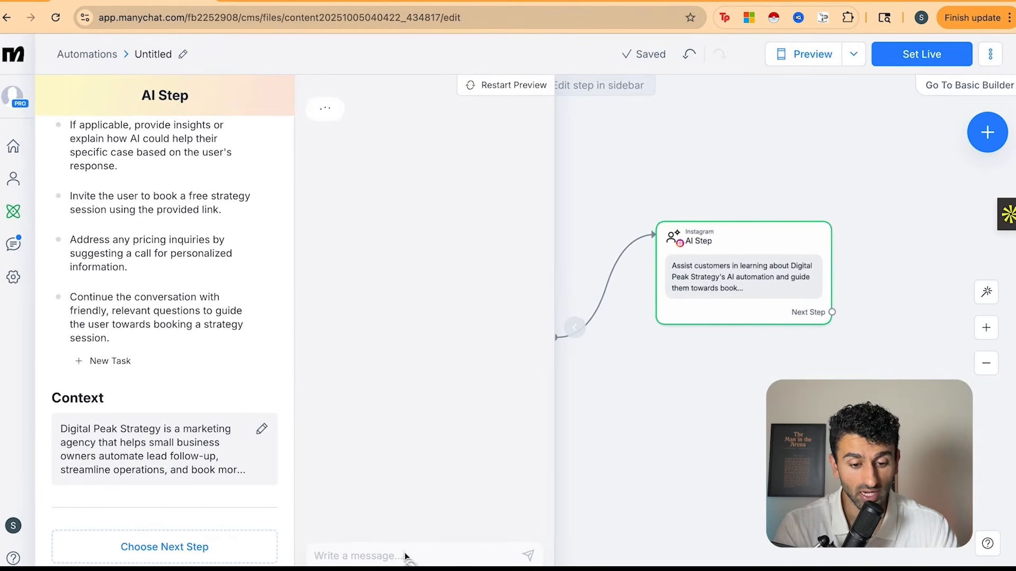
click(401, 556)
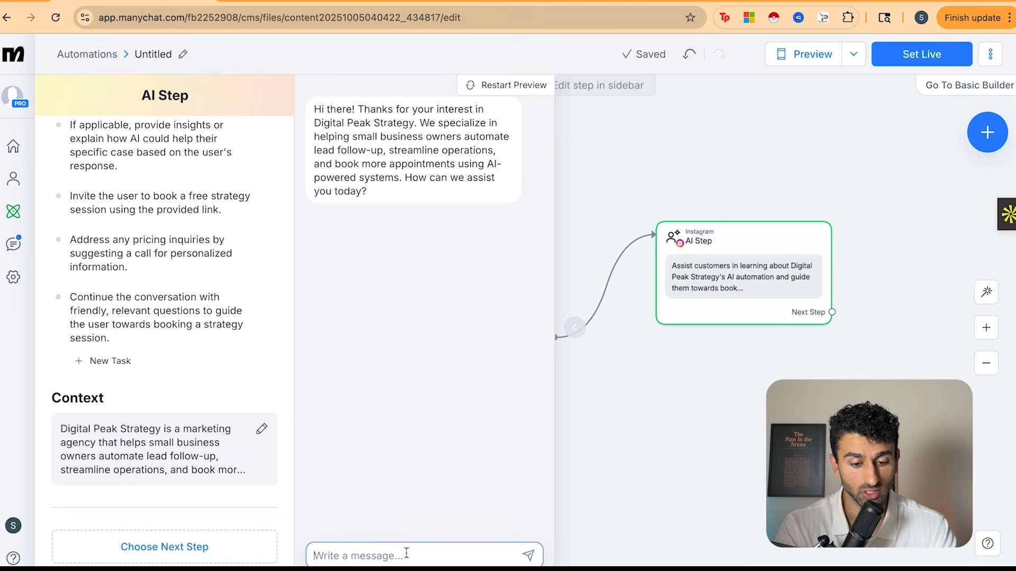
text(I need a)
text( voice )
text(Agent)
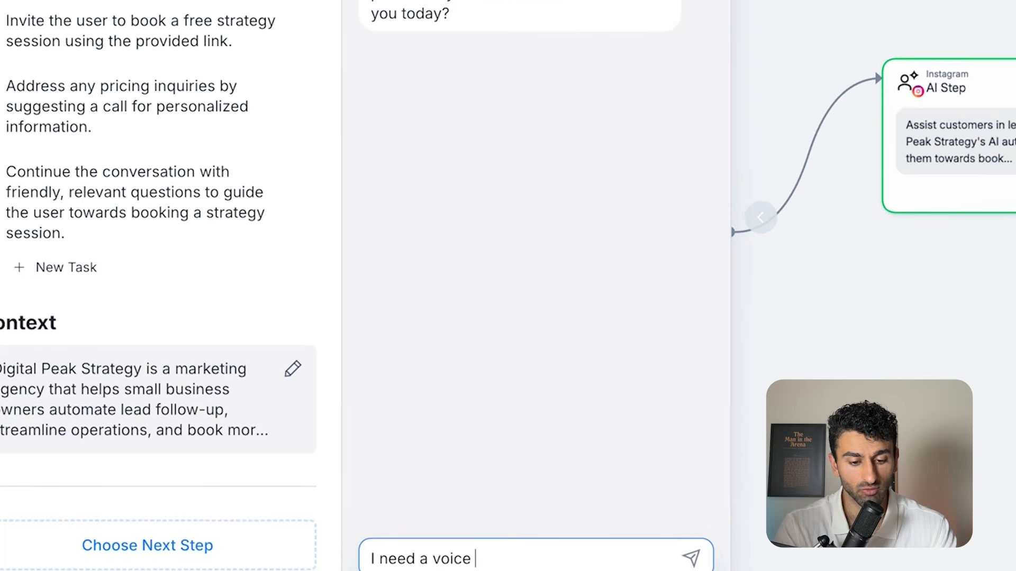
key(Return)
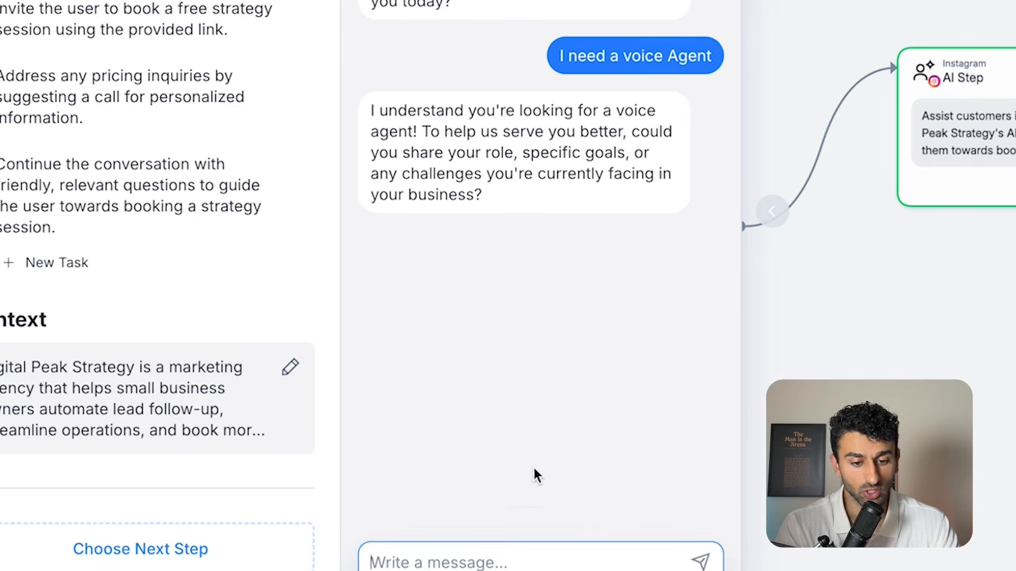
Step: Answer the AI's qualifying questions in the preview chat with "i own a nail salon" and "appointment booking"
text(i o)
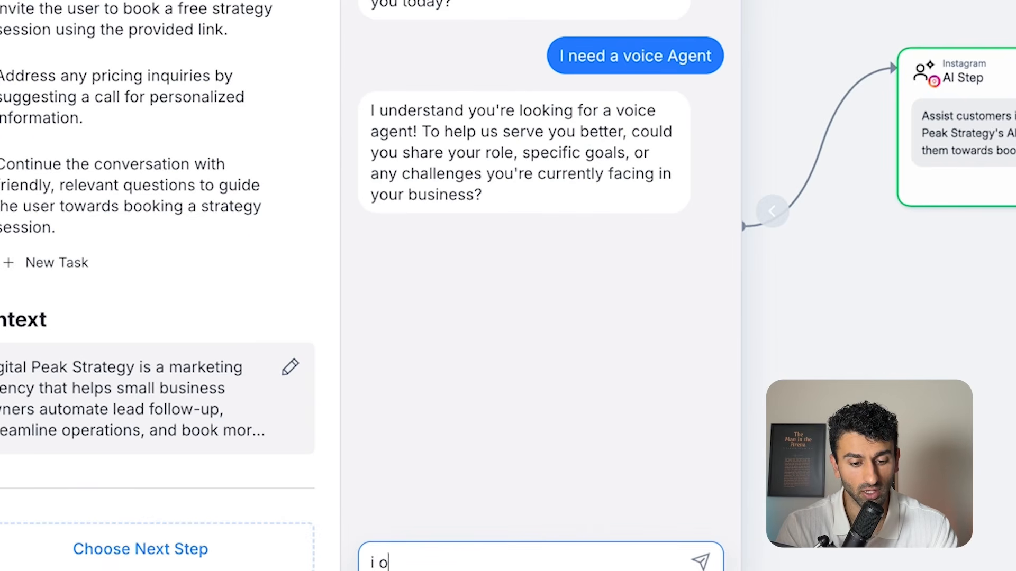
text(wn a nail salon)
key(Return)
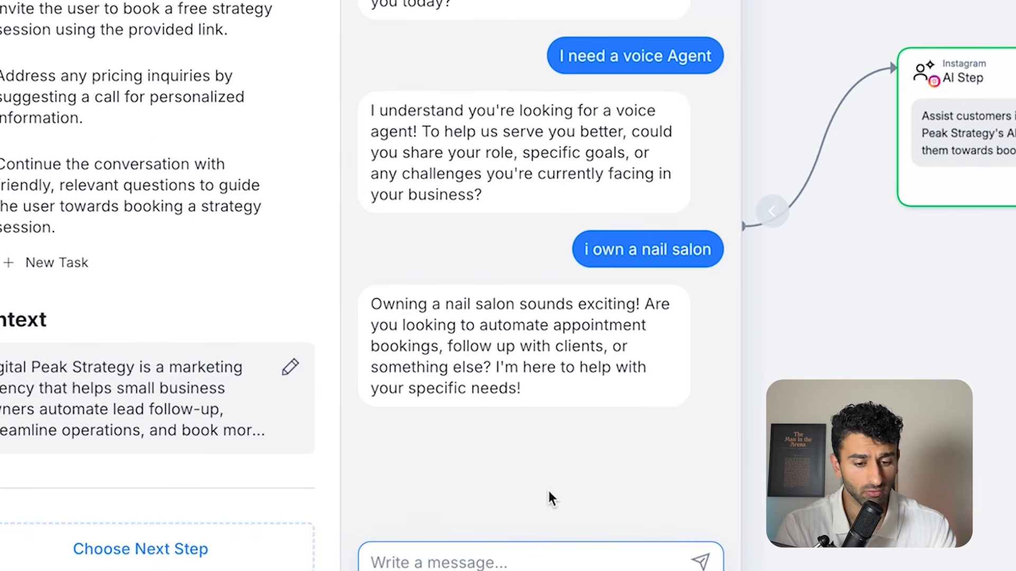
text(appointment booking)
key(Return)
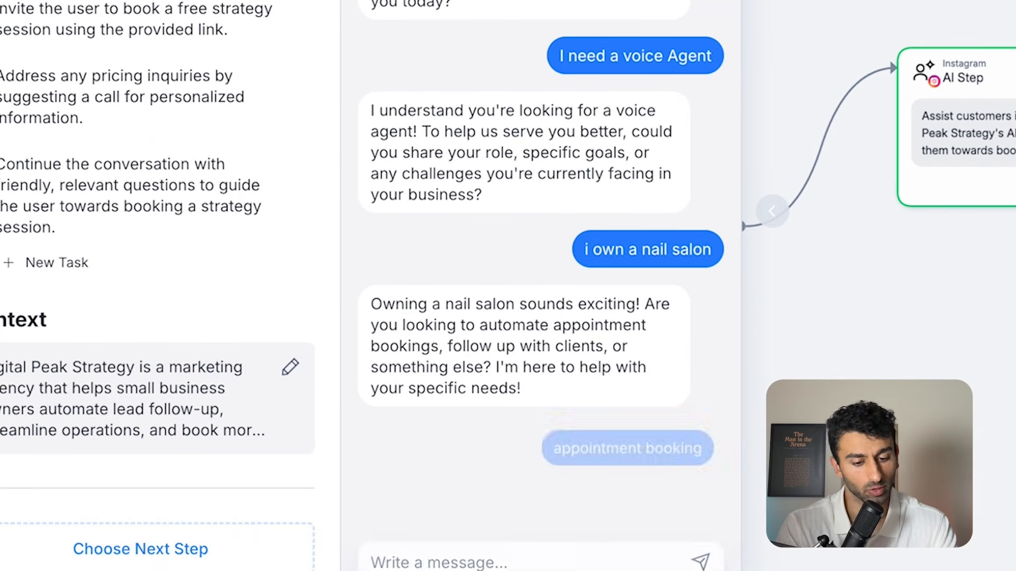
Step: Read the AI's reply about automating appointment bookings and answer it with "sure" in the preview chat
drag(370, 337, 591, 504)
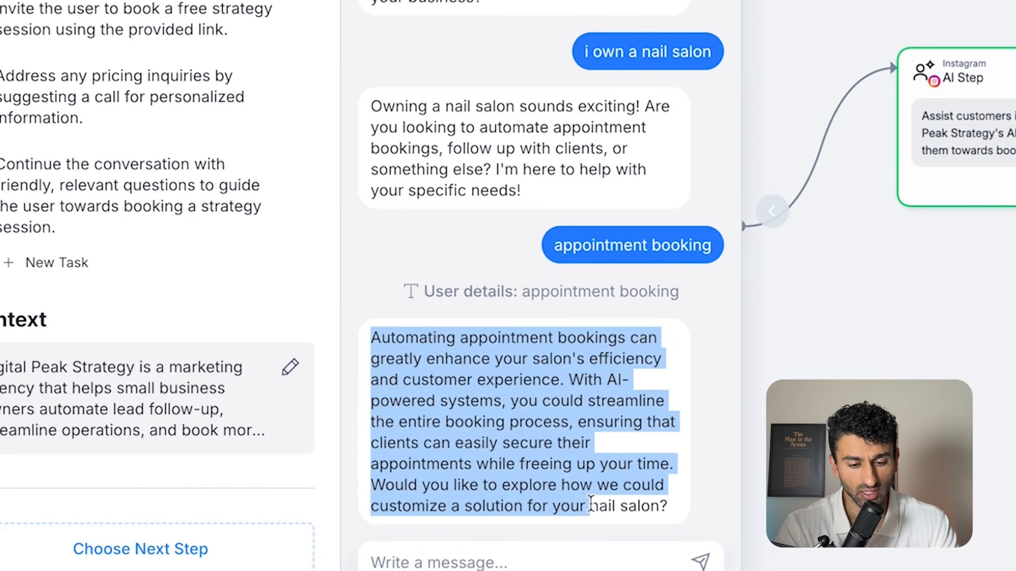
click(520, 507)
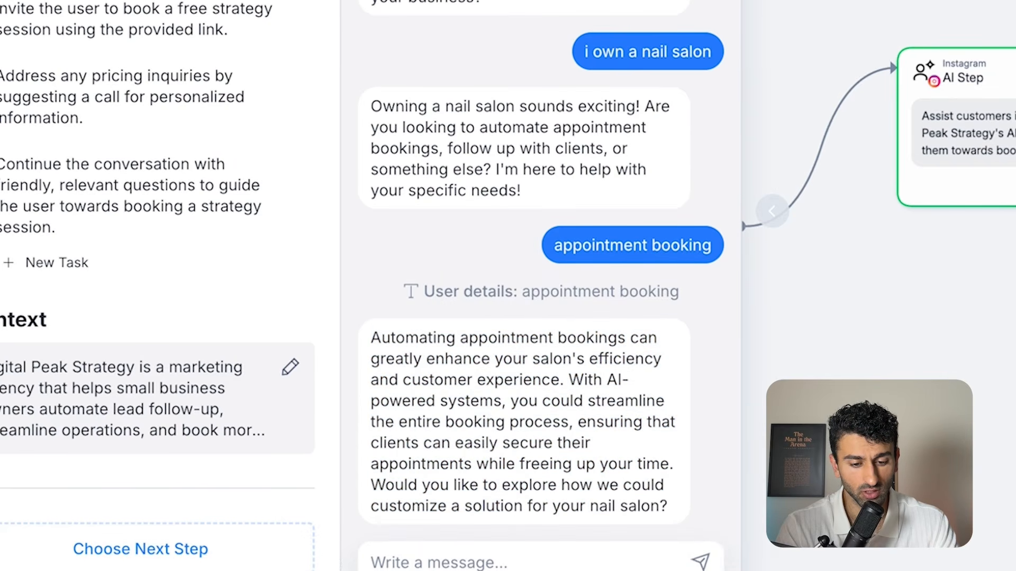
click(520, 564)
text(sure)
key(Return)
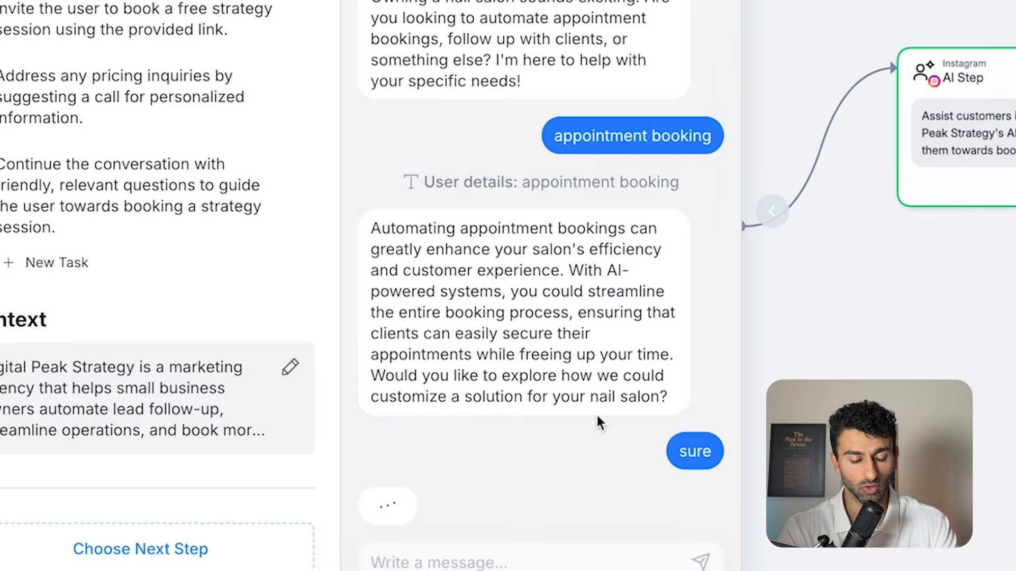
Step: Review the preview conversation against the AI Step's goal and tasks, checking the save-reply options of individual tasks
scroll(155, 234, up, 5)
scroll(156, 235, down, 5)
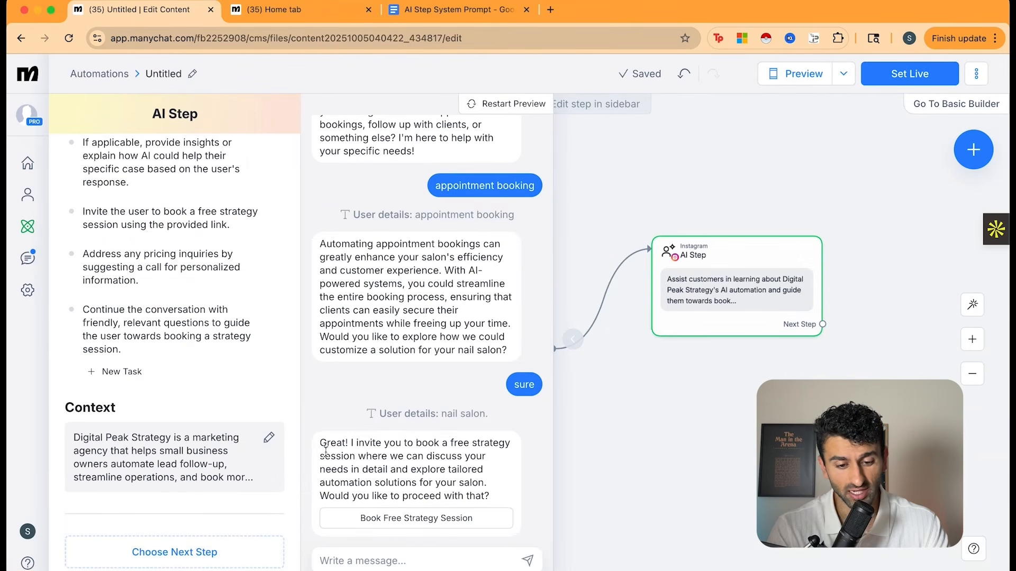
drag(320, 444, 473, 505)
click(442, 490)
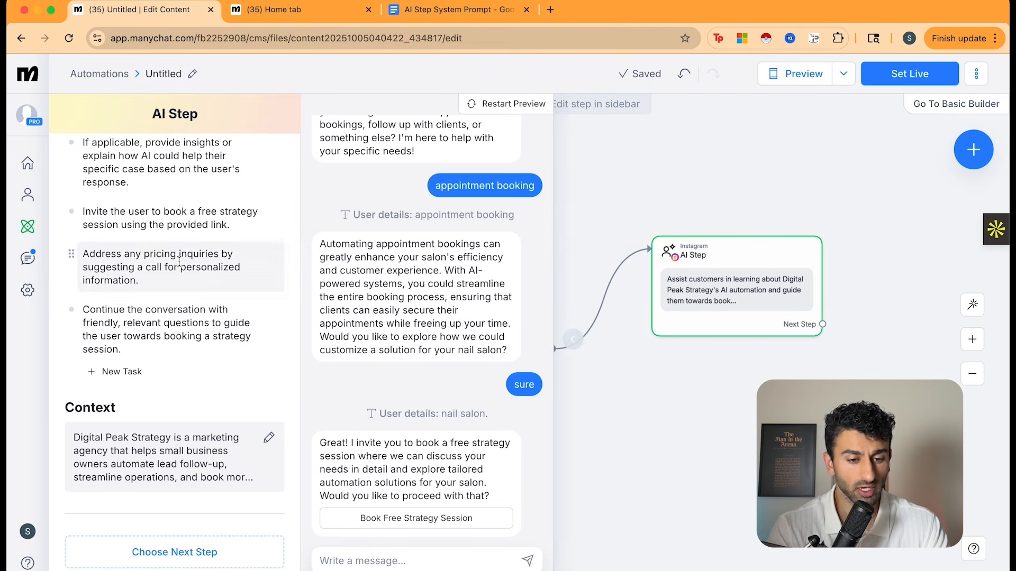
scroll(158, 317, up, 5)
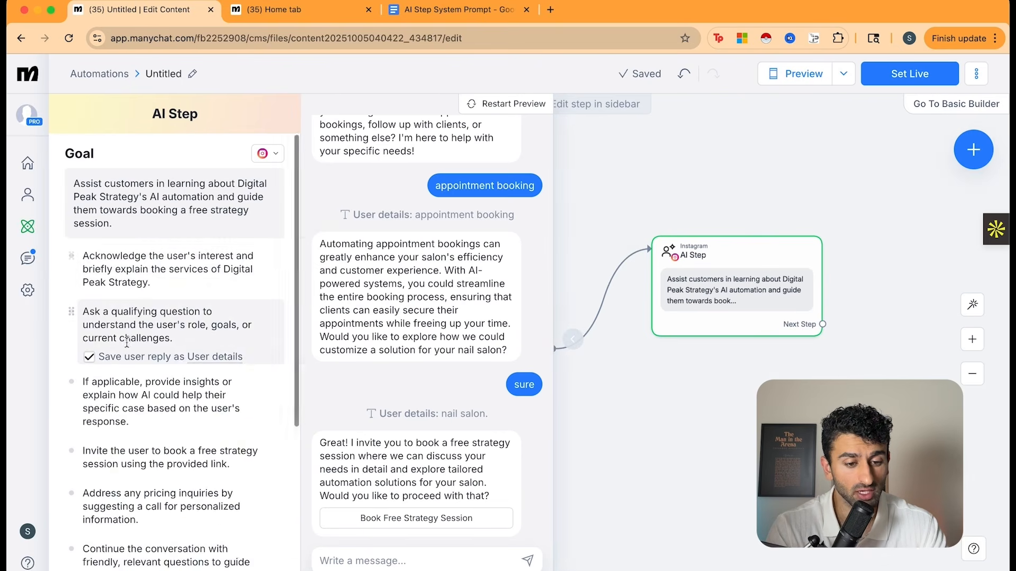
click(160, 284)
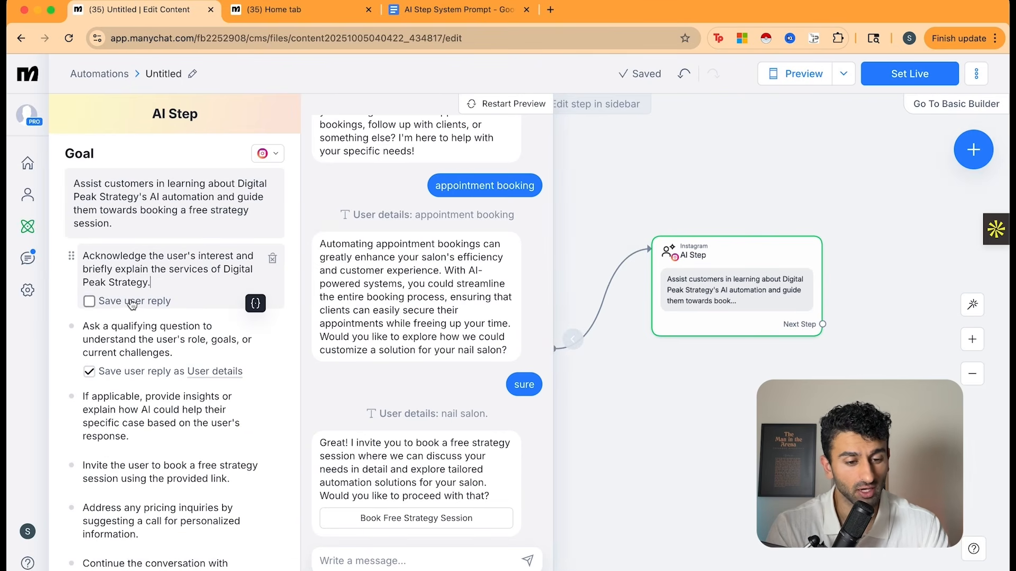
scroll(119, 305, down, 3)
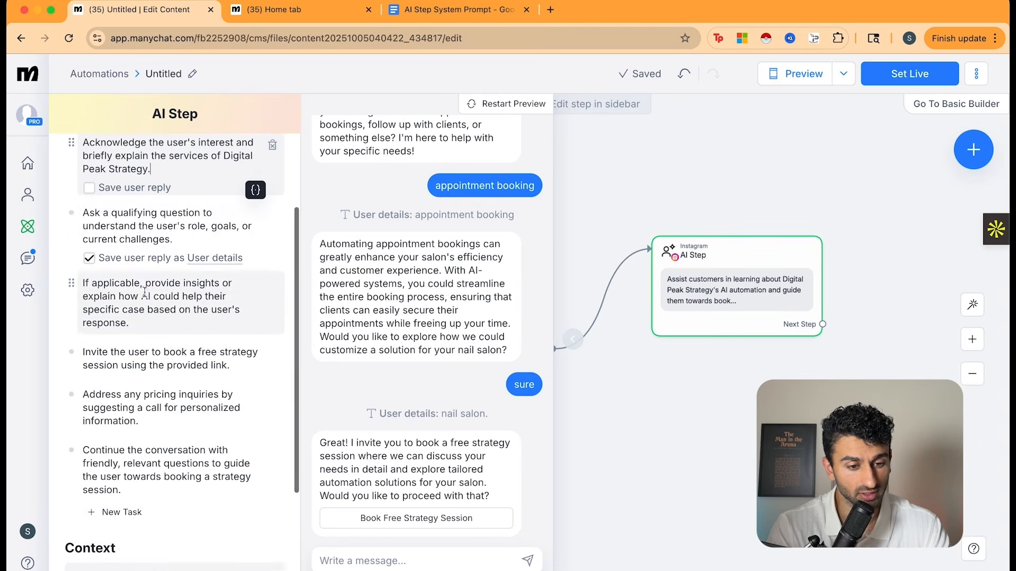
click(147, 295)
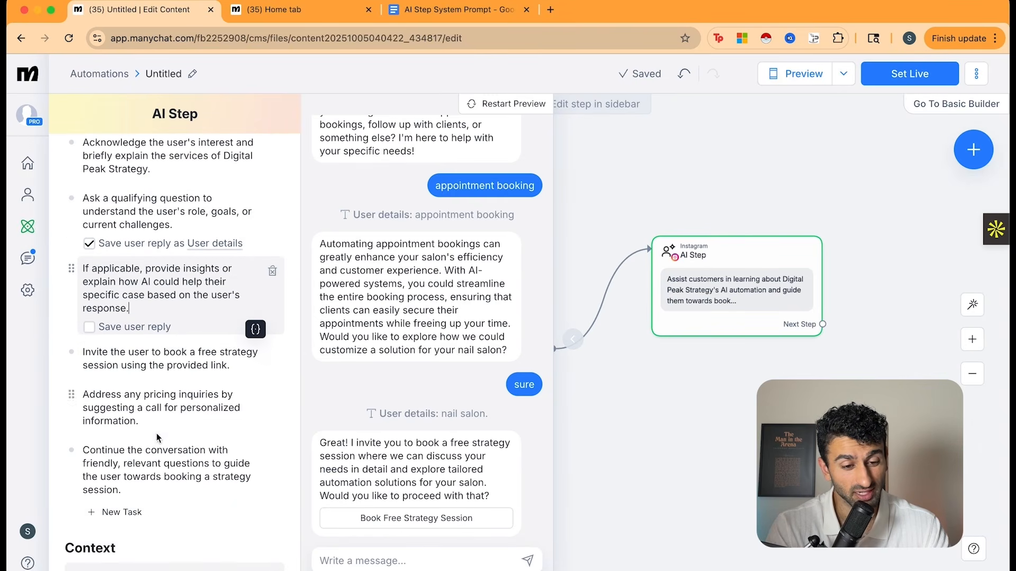
scroll(158, 440, down, 3)
scroll(389, 300, up, 6)
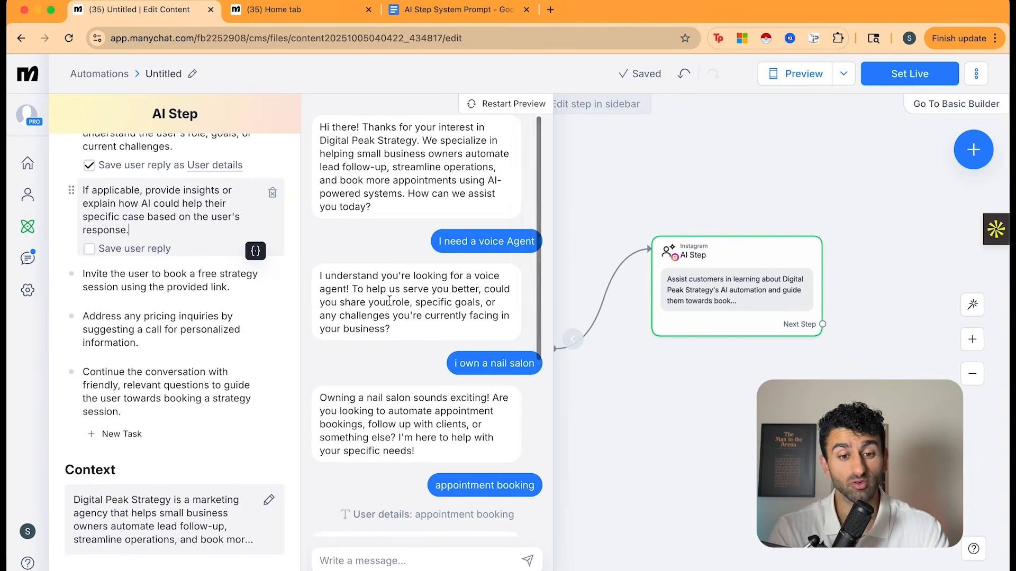
scroll(389, 300, down, 5)
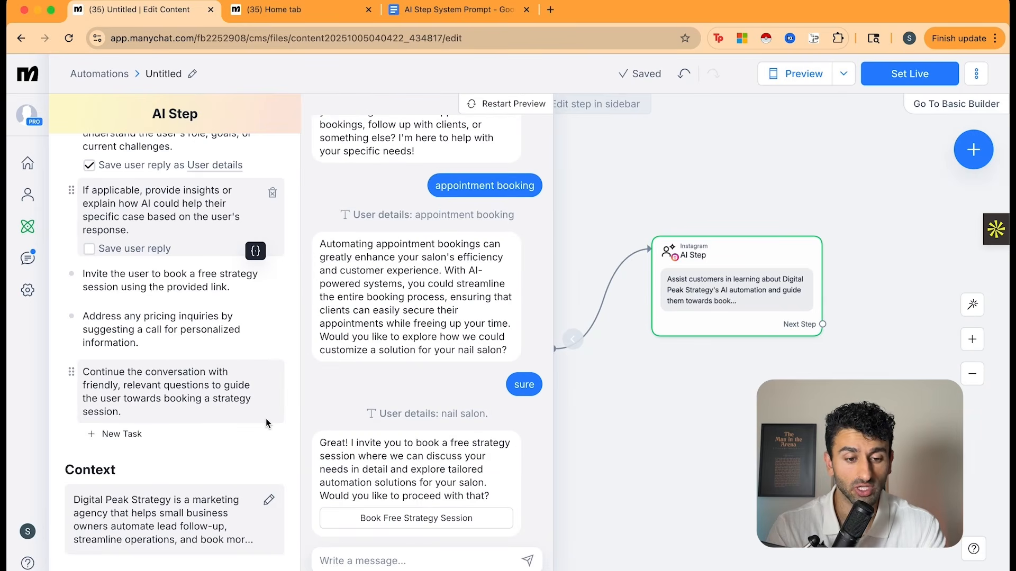
scroll(225, 286, up, 4)
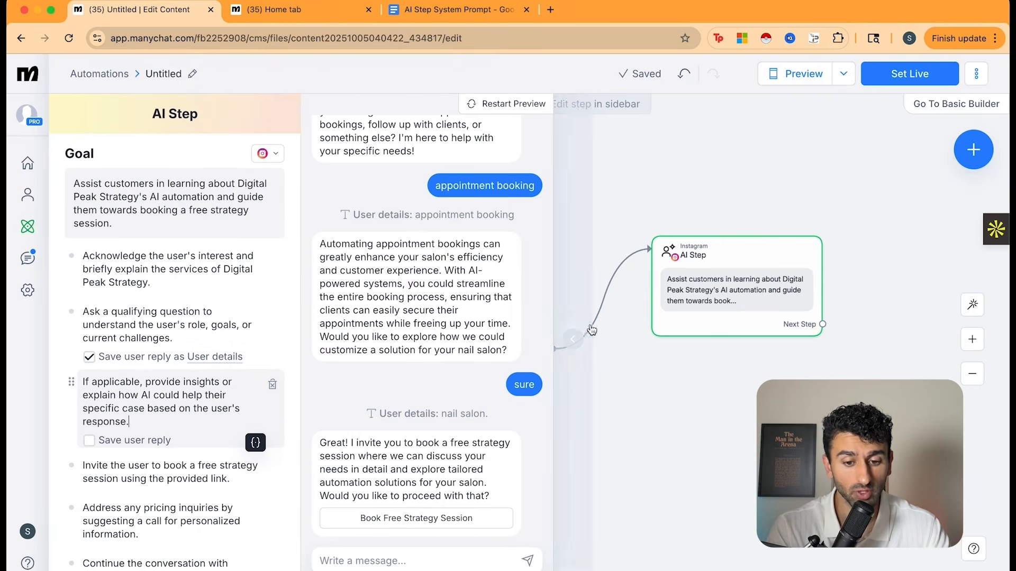
Step: Close the AI Step's editor, move the AI Step farther from the trigger, and connect the trigger to a new Condition step
click(573, 339)
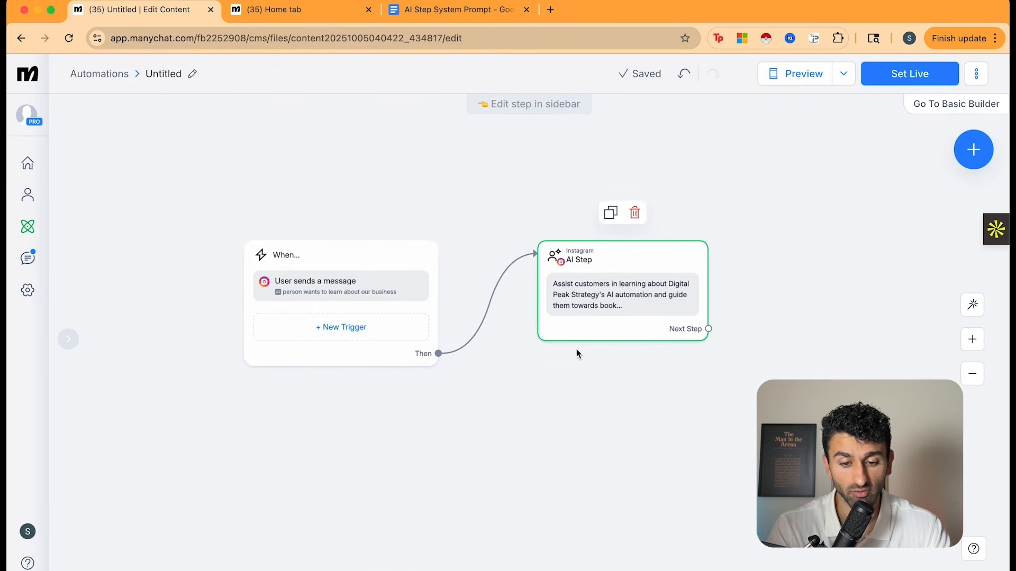
scroll(553, 371, right, 1)
scroll(554, 371, left, 1)
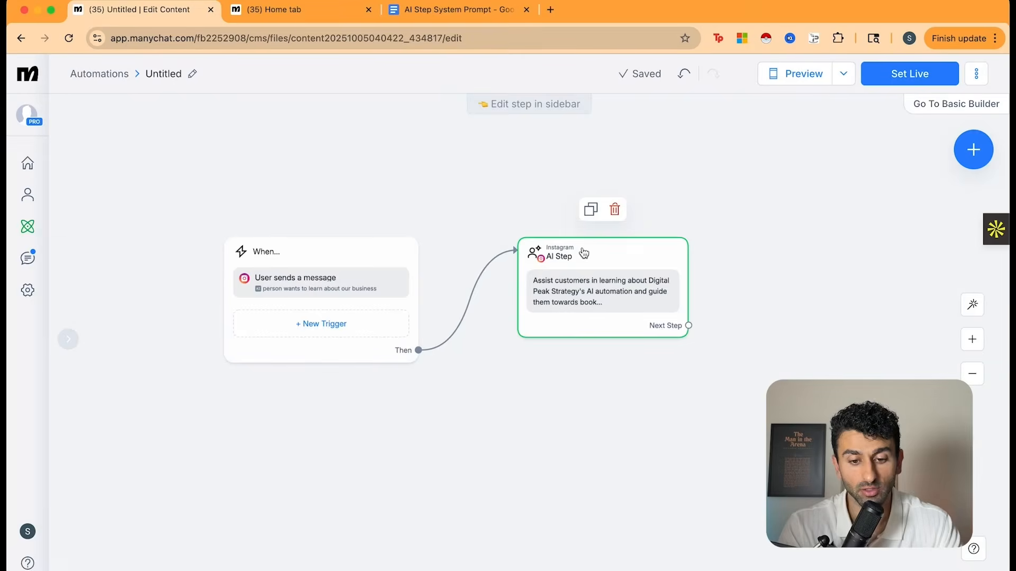
drag(584, 253, 726, 279)
click(522, 300)
drag(418, 350, 488, 241)
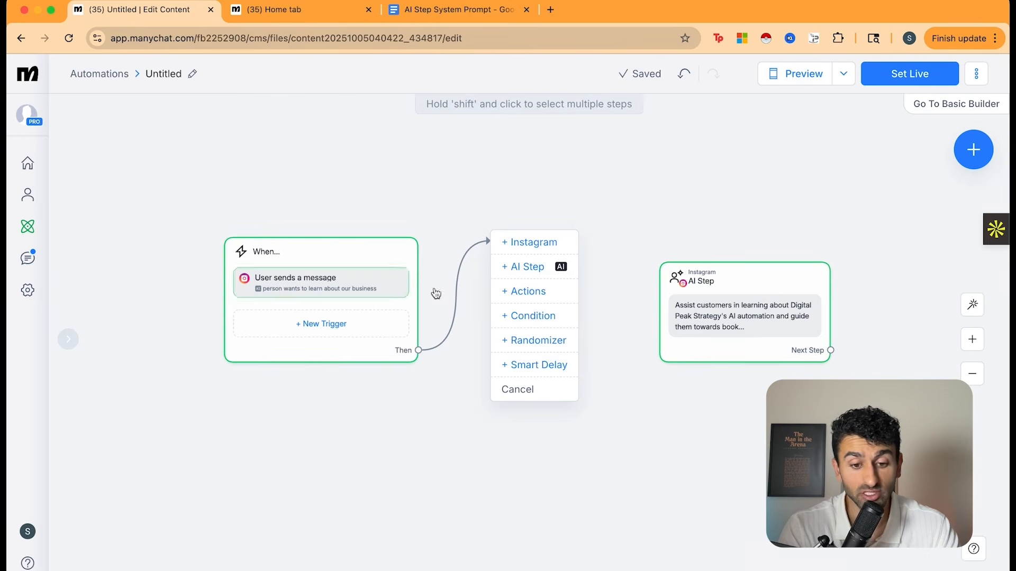
click(528, 315)
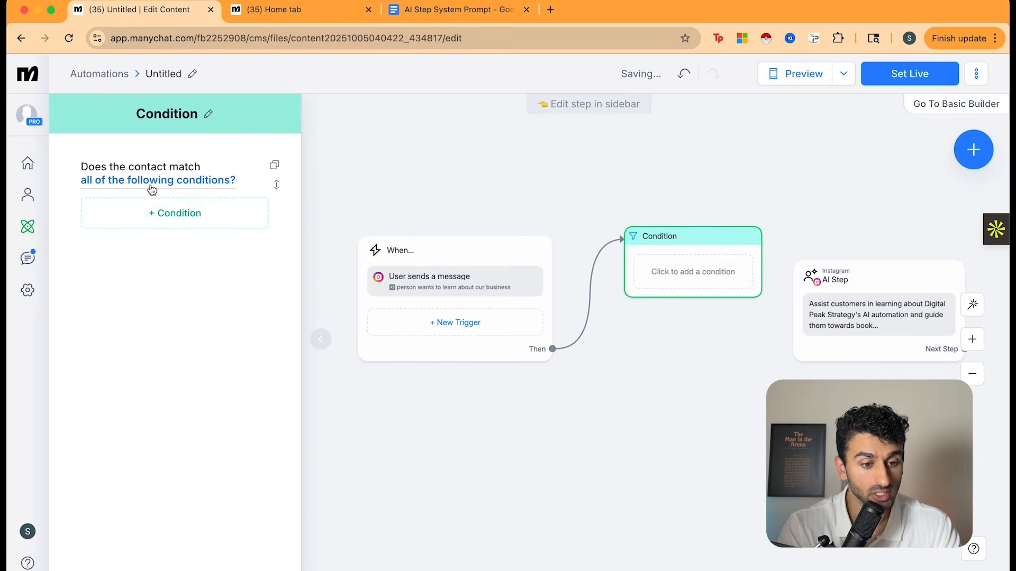
Step: Add a Current time condition from the general filters, set to between with a start time of 09:00
click(179, 214)
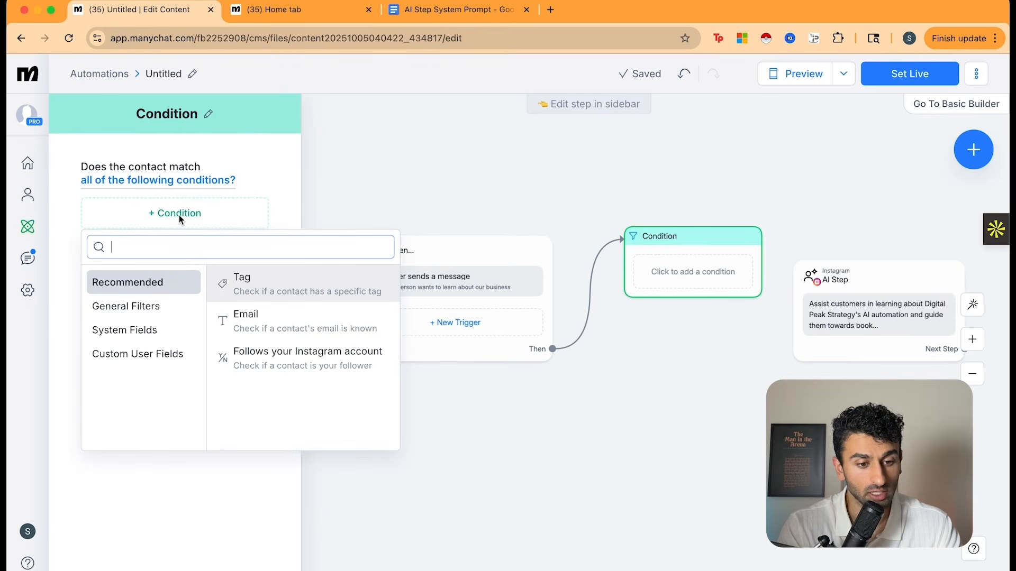
click(136, 309)
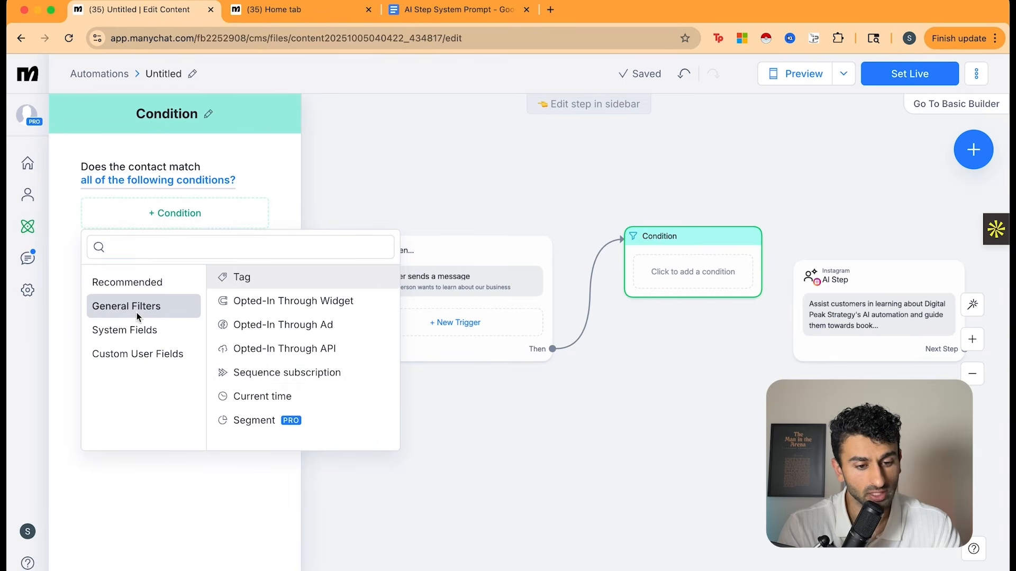
click(243, 396)
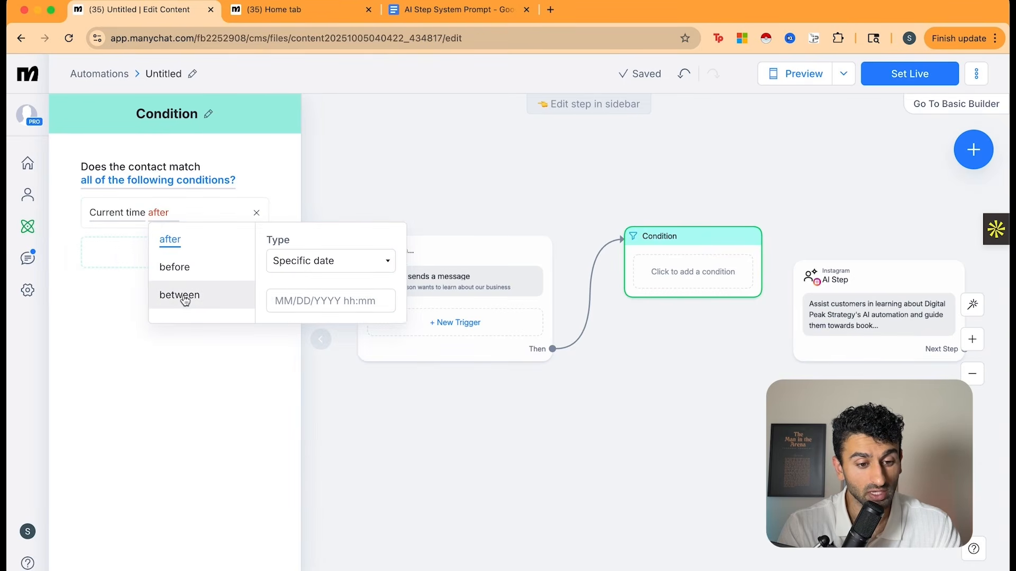
click(184, 296)
click(280, 257)
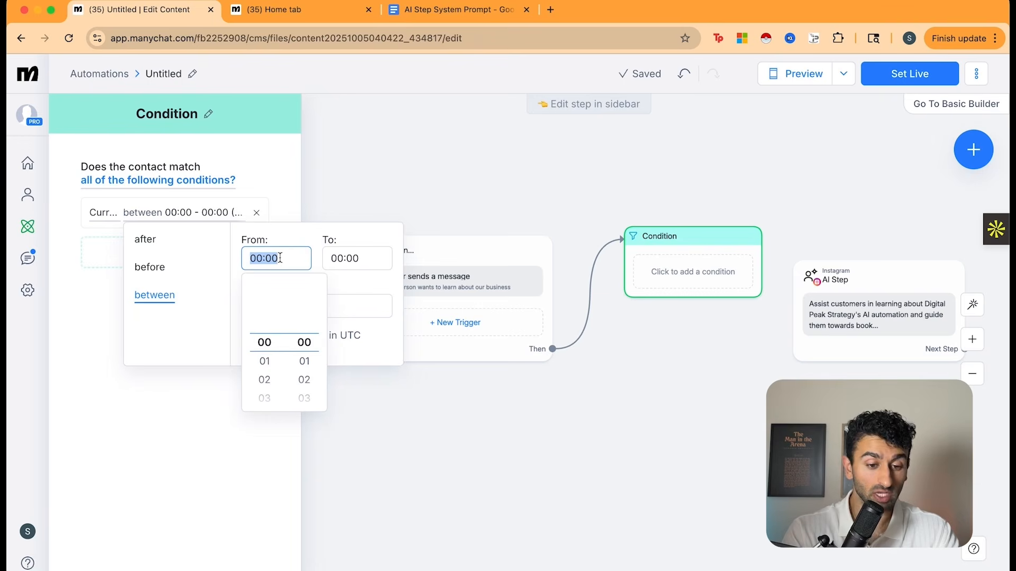
scroll(265, 370, down, 5)
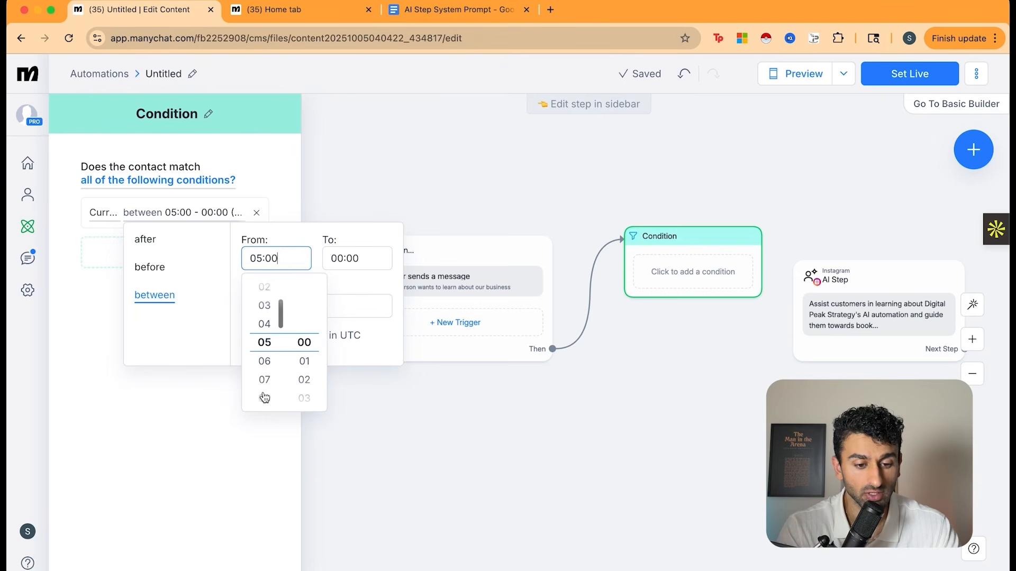
scroll(265, 395, down, 3)
Step: Set the end time of the Current time condition to 06:00
click(341, 258)
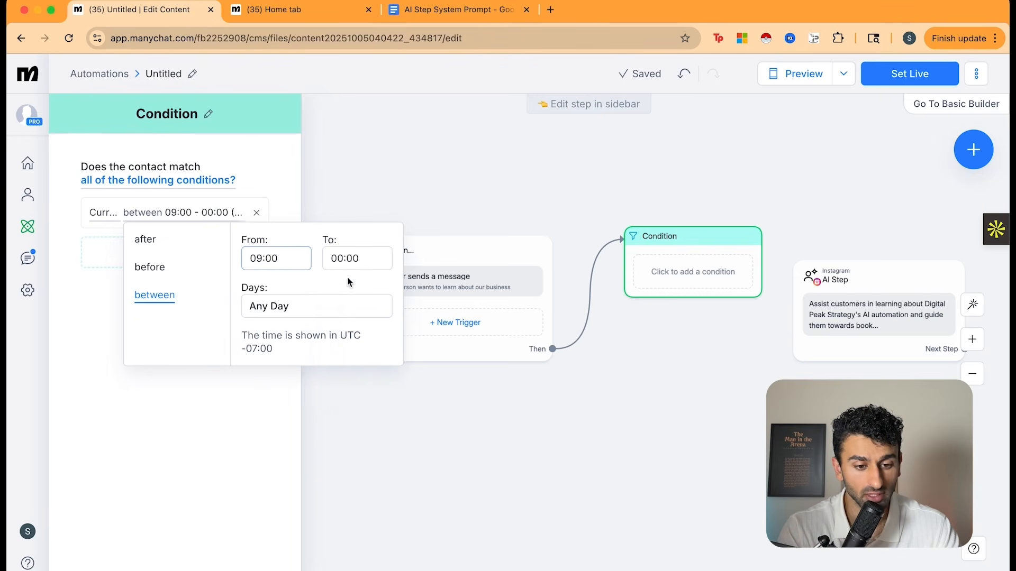
scroll(345, 376, down, 6)
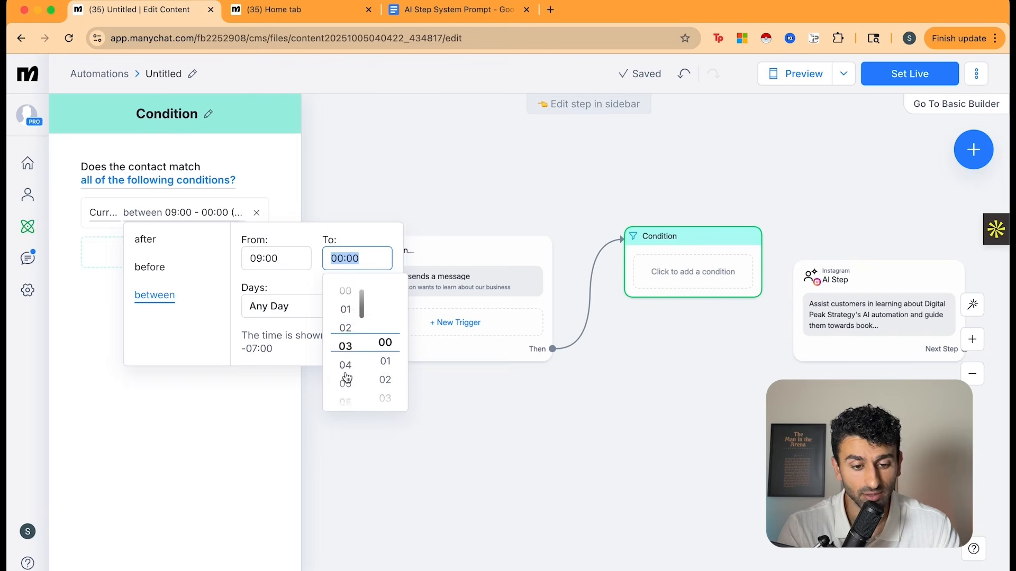
click(319, 292)
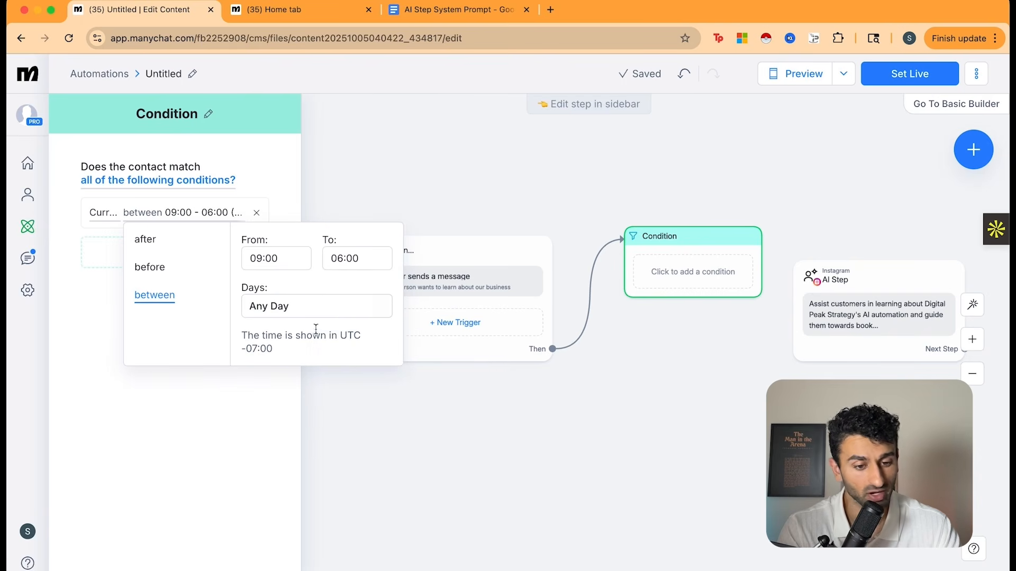
click(634, 399)
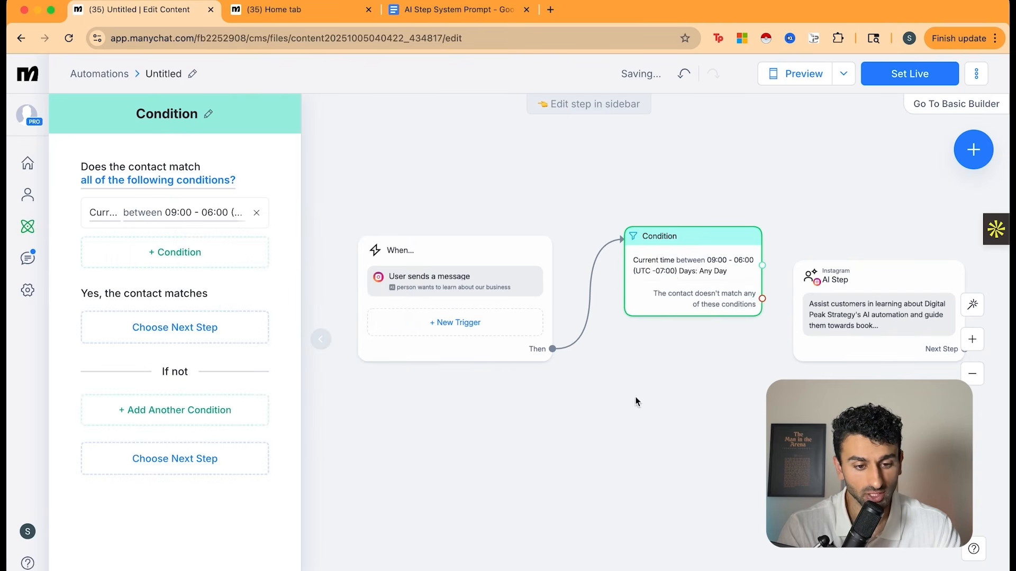
Step: Move the Condition step slightly higher on the canvas and rename it "If During Business Hours"
drag(673, 242, 655, 212)
click(209, 115)
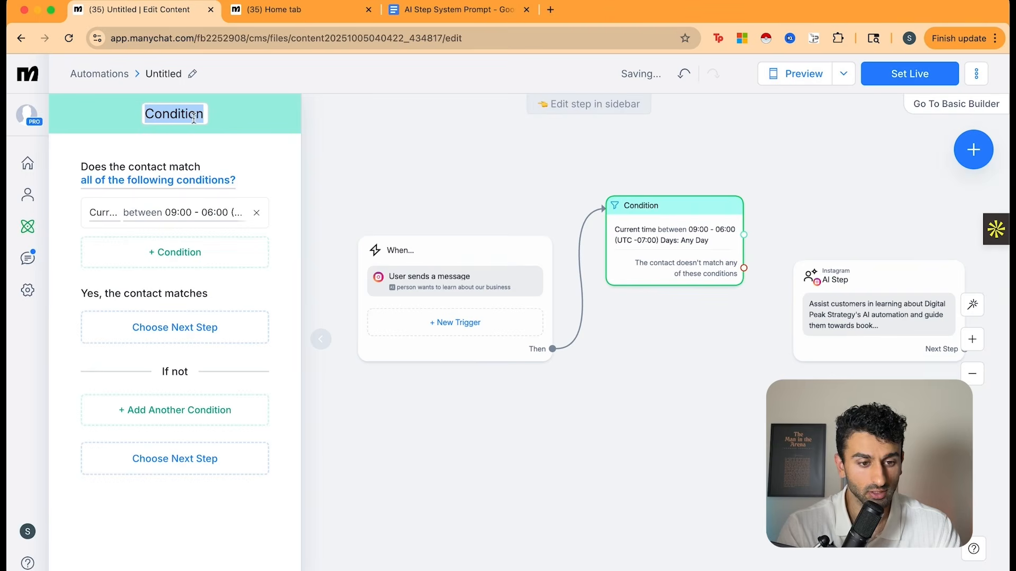
text(If During Business Hours)
key(Return)
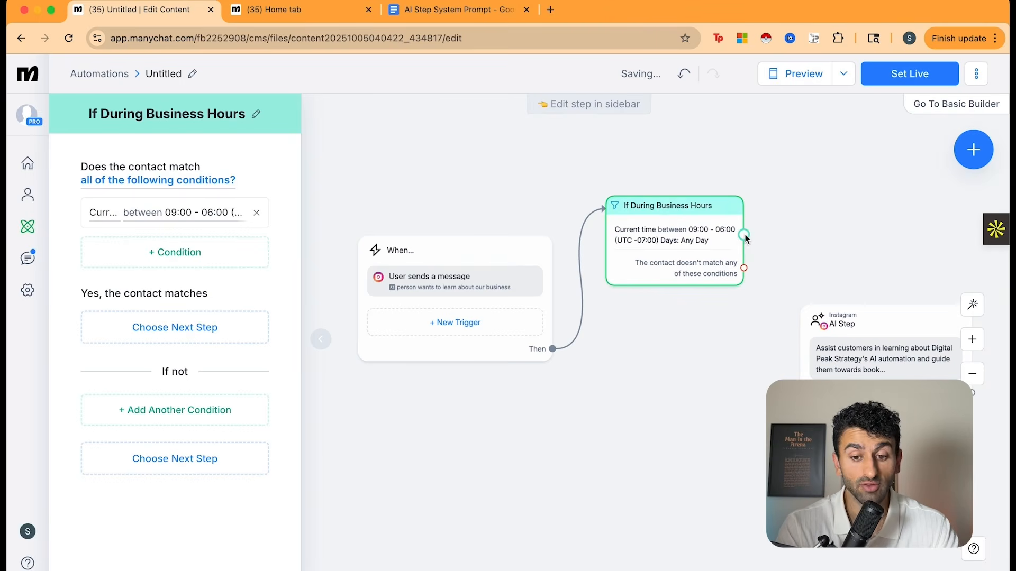
Step: Connect the condition's matching branch to a new Actions step that assigns the conversation to the listed team member
drag(744, 234, 821, 189)
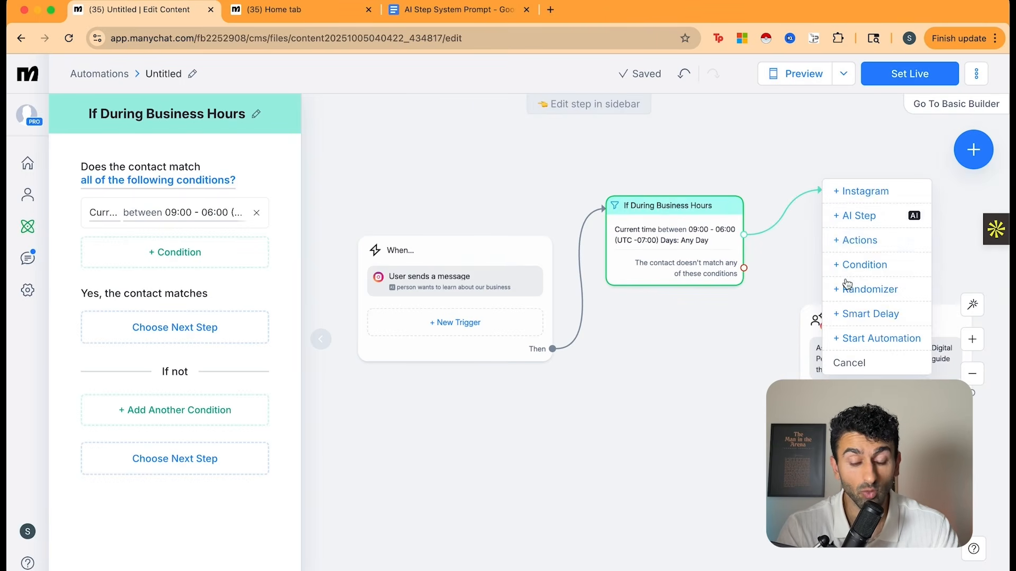
click(850, 241)
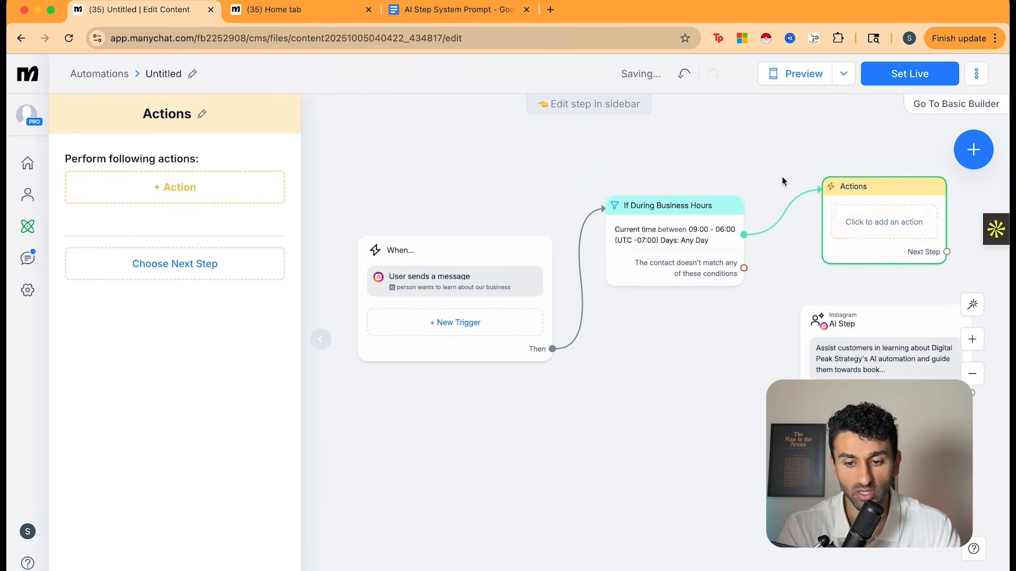
click(167, 187)
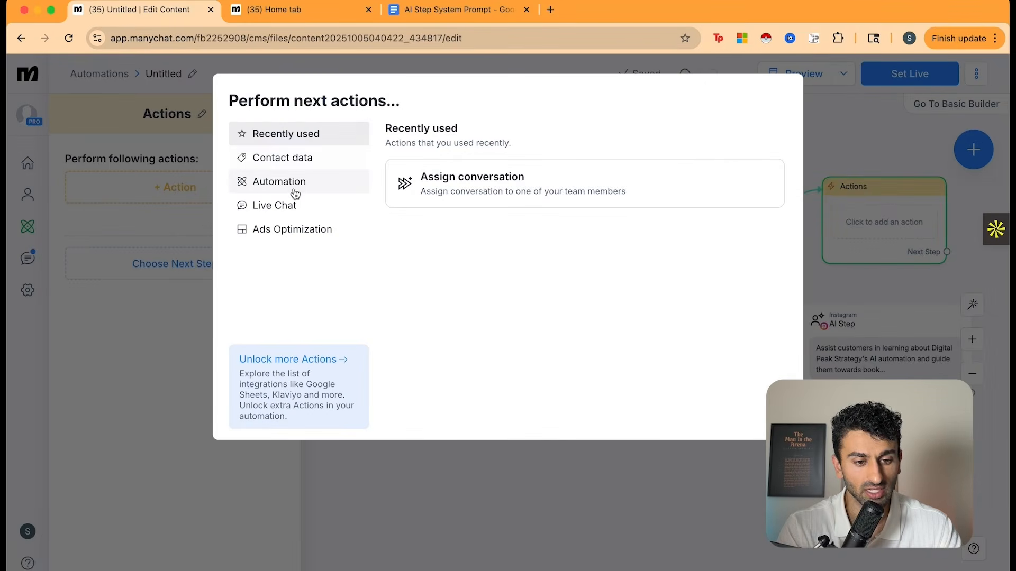
click(485, 178)
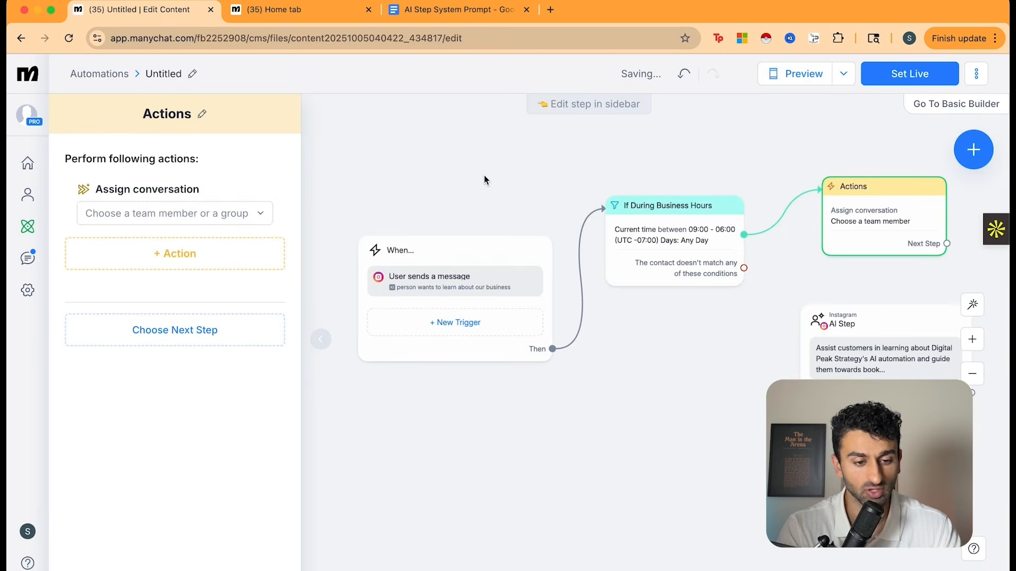
click(188, 214)
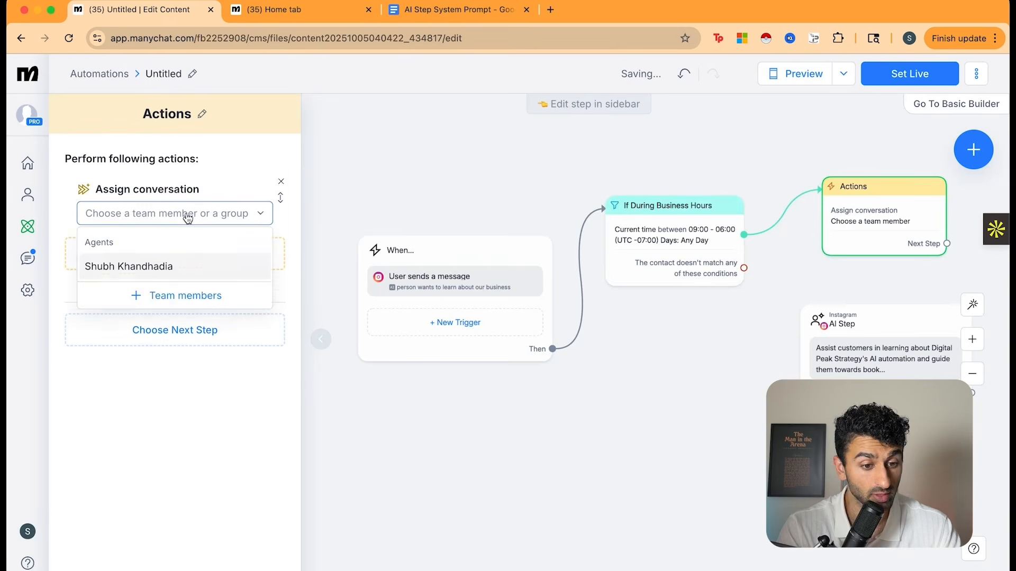
click(179, 270)
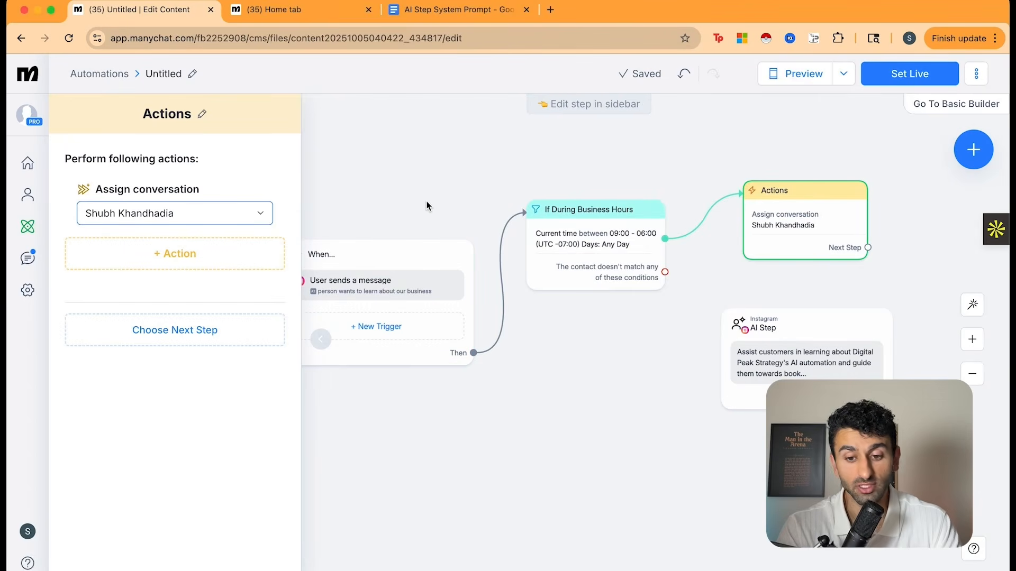
Step: Connect the branch for contacts that don't match the business-hours condition to the existing AI Step
mouse_move(696, 215)
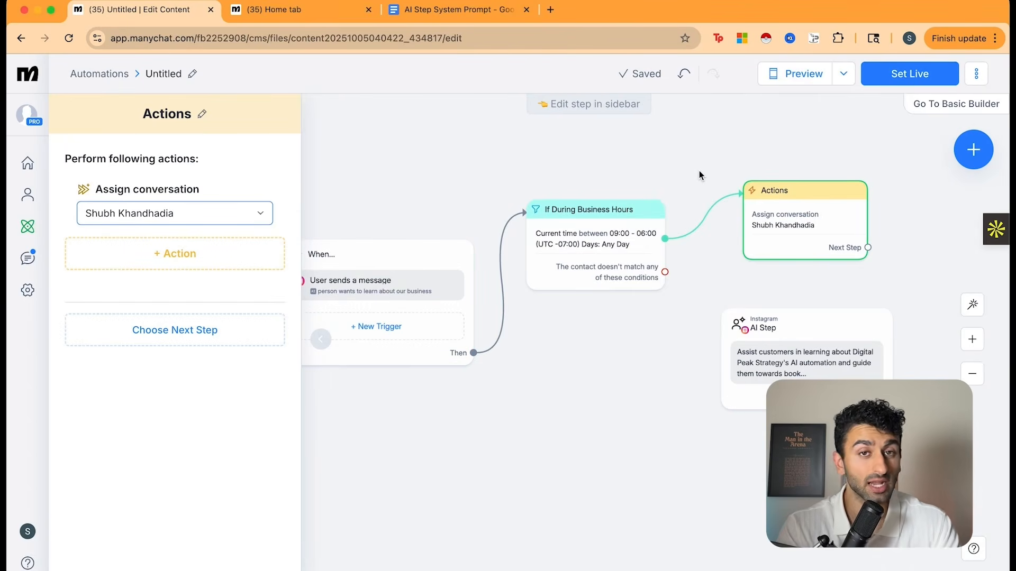
click(665, 272)
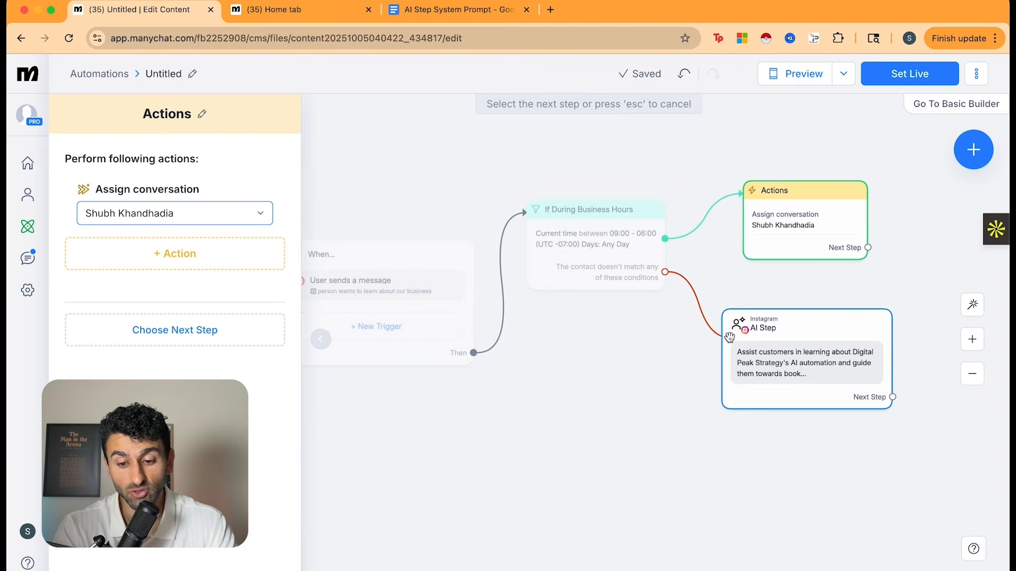
click(729, 337)
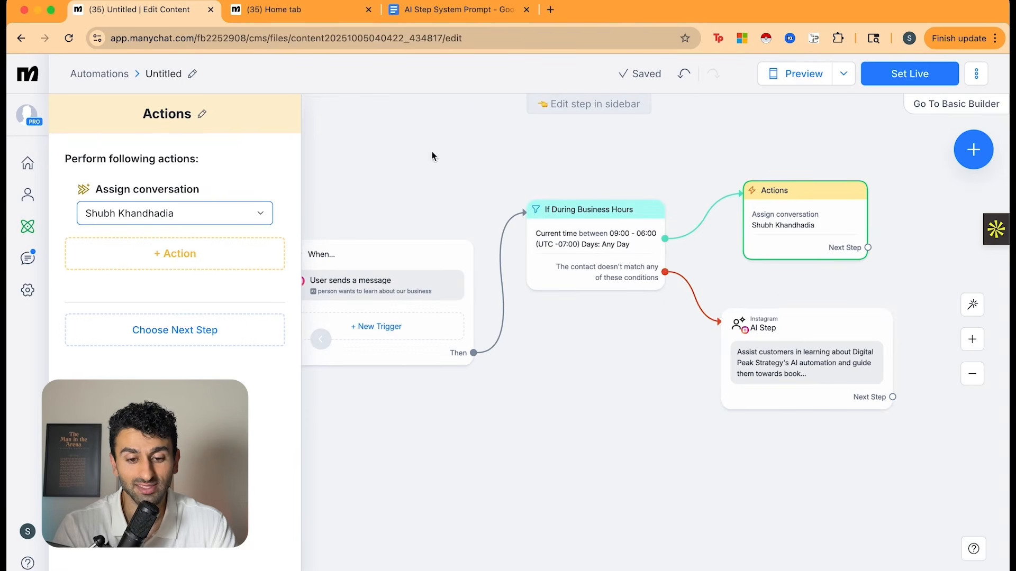
Step: Try to set the automation live, and change the business-hours condition's end time to 18:00
drag(496, 156, 517, 160)
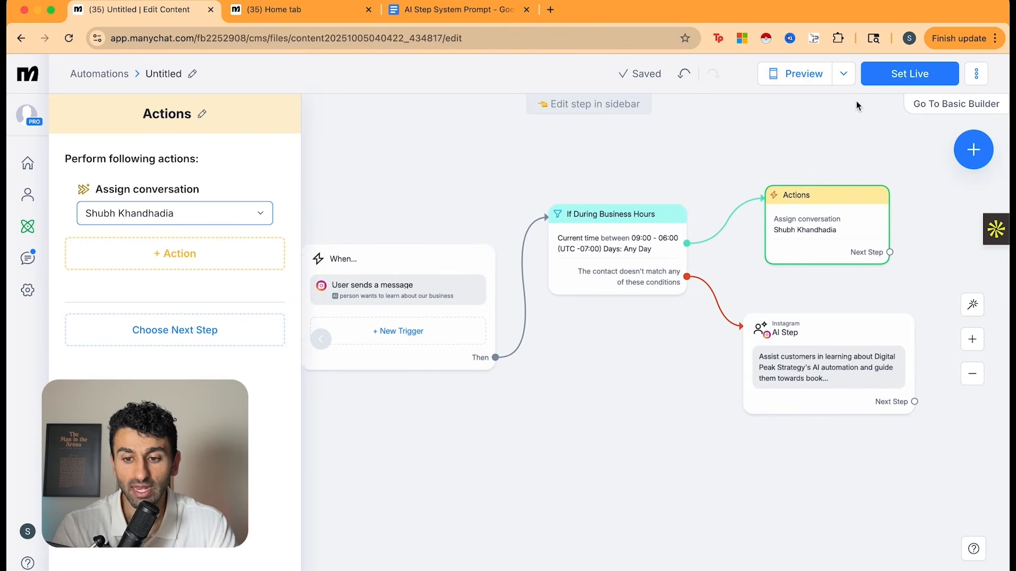
click(896, 74)
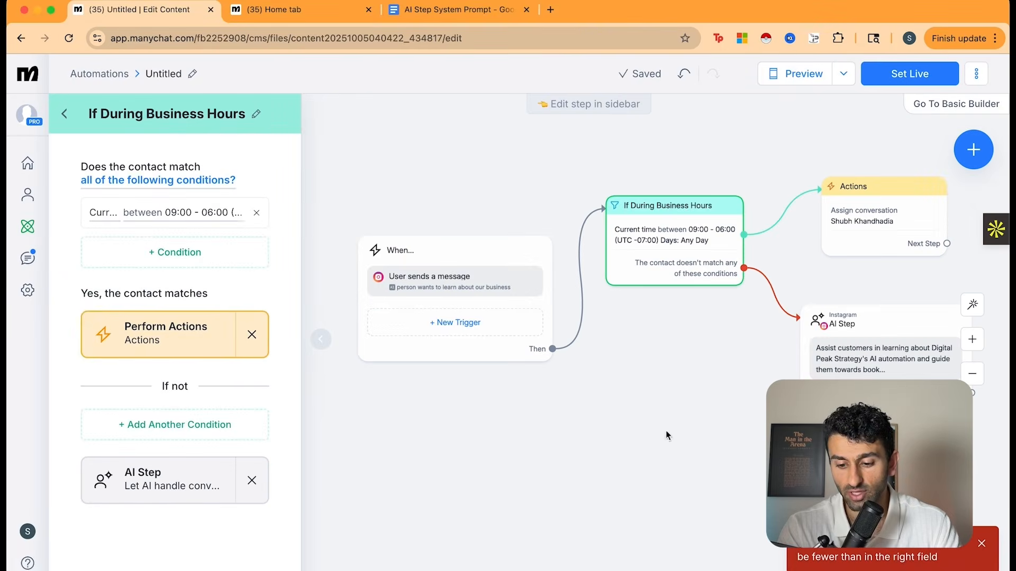
click(187, 211)
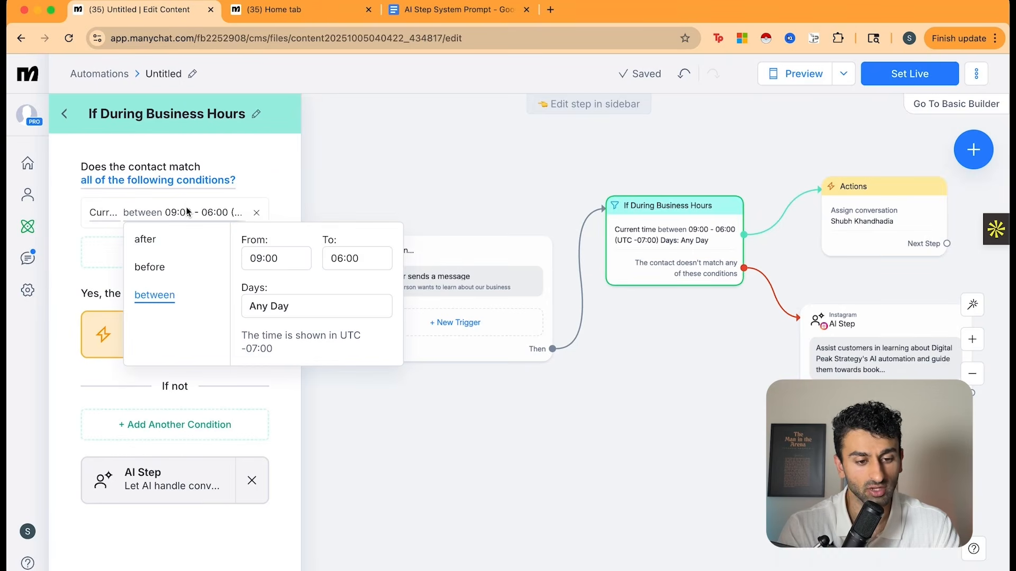
click(340, 260)
scroll(345, 382, down, 10)
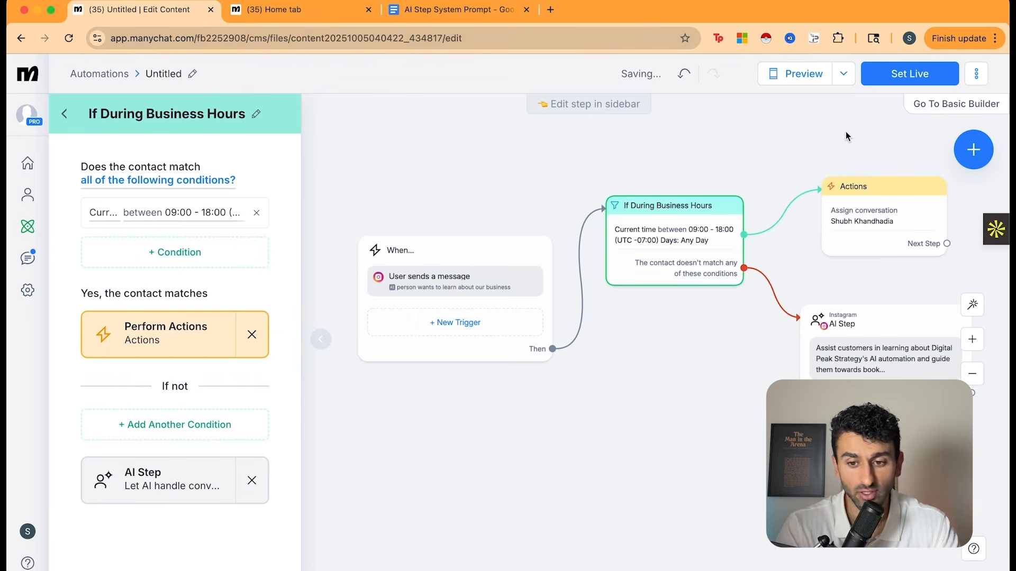
Step: Set the automation live and close the AI Step's editor to return to the whole flow
click(903, 78)
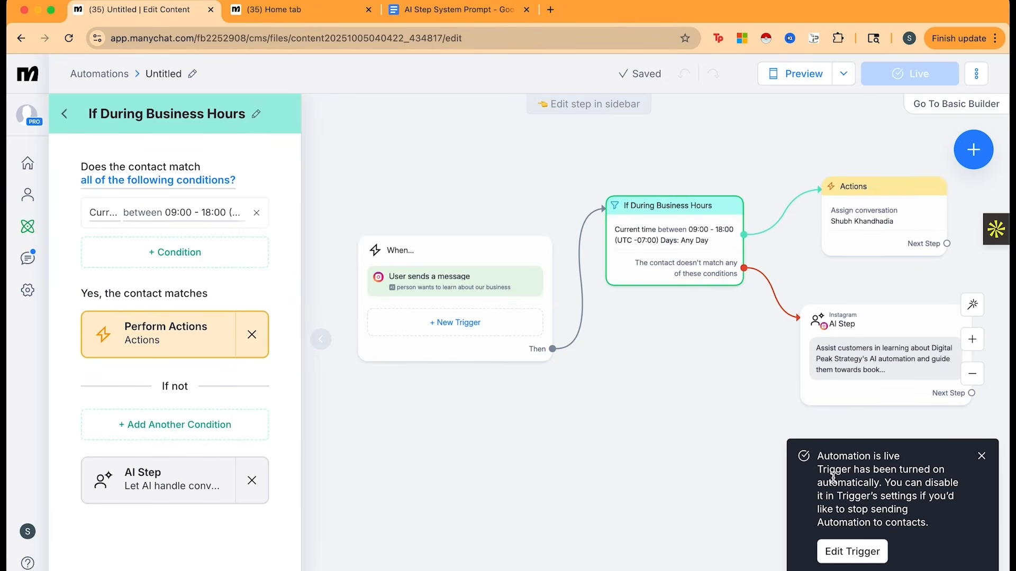
click(981, 457)
scroll(662, 392, right, 3)
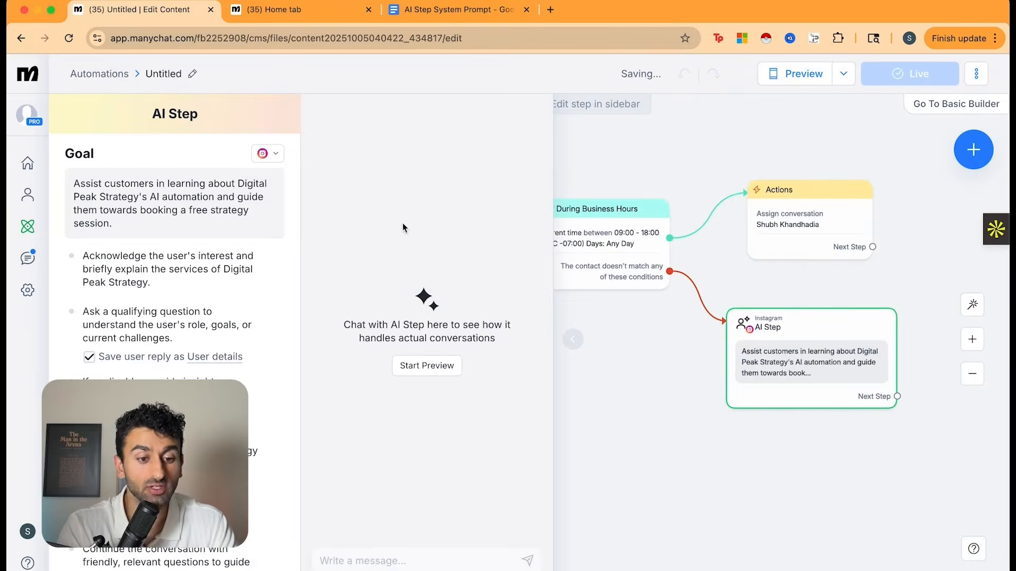
click(608, 167)
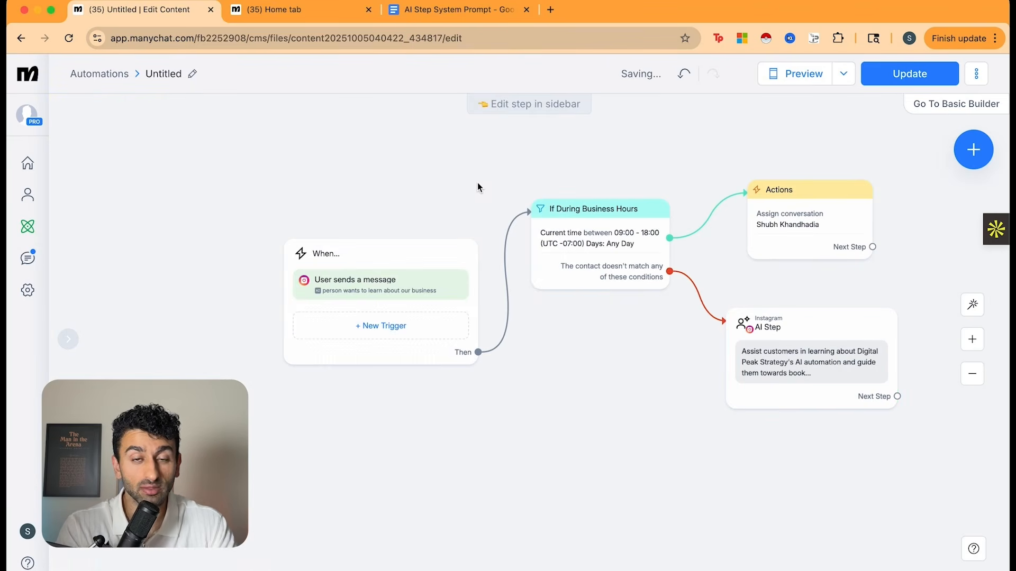